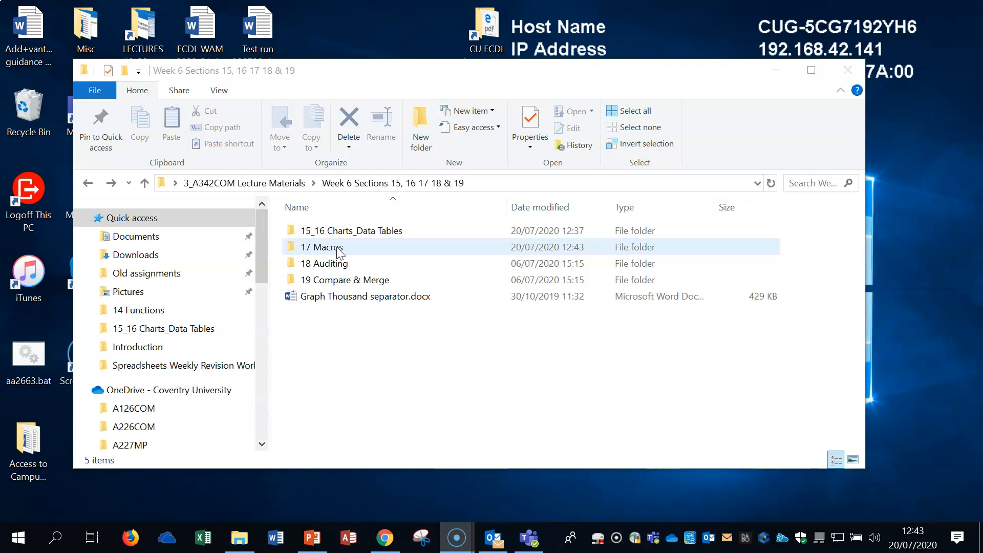
Step: Open the workbook 1 Run a Macro.xlsm from the 17 Macros folder
double_click(338, 248)
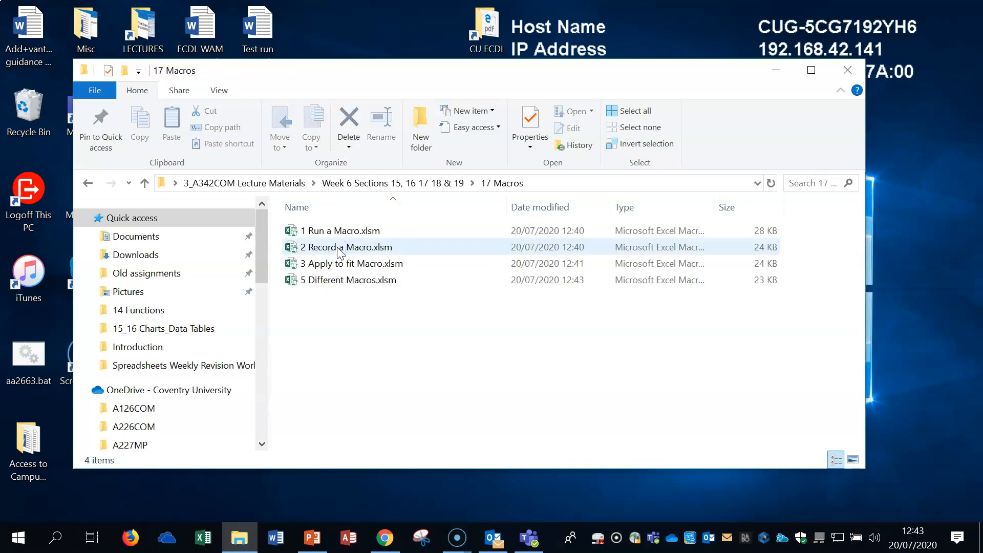
left_click(336, 231)
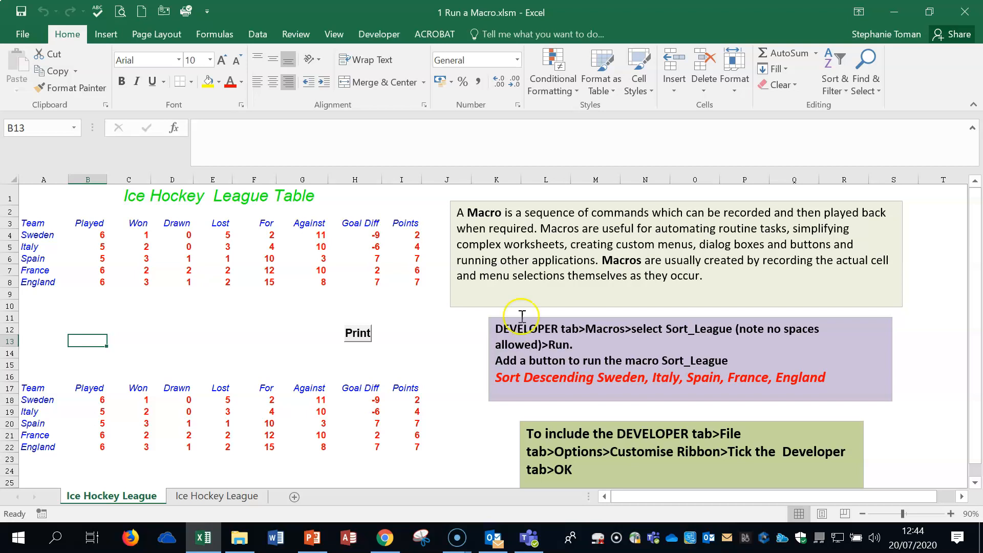
left_click(523, 338)
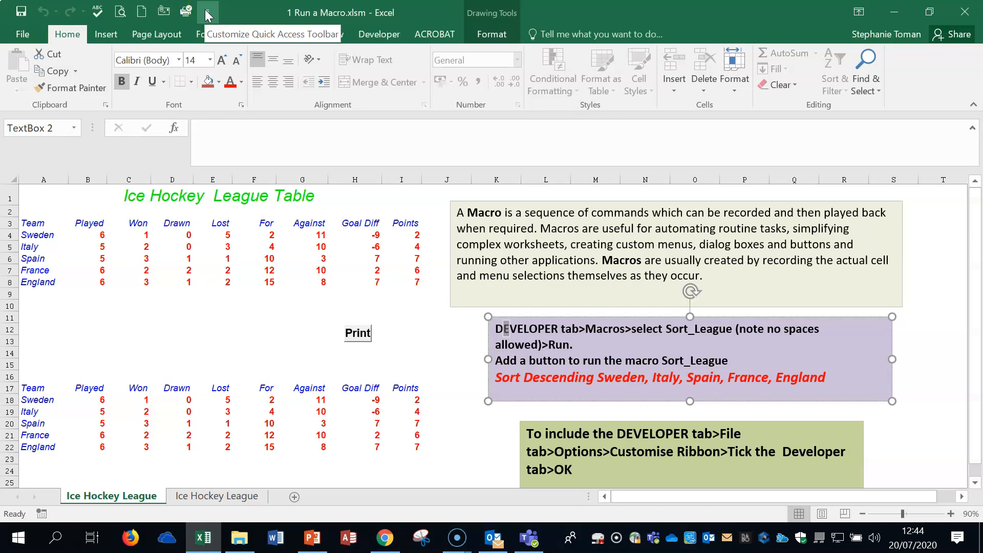
Step: Examine where the macro commands are offered, including View Macros, Record Macro and Use Relative References
left_click(378, 35)
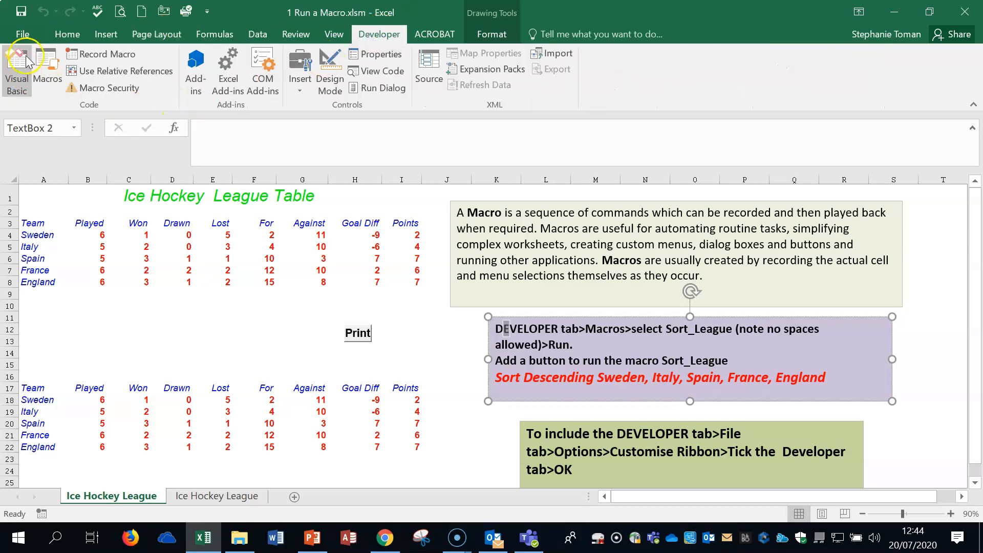
left_click(48, 65)
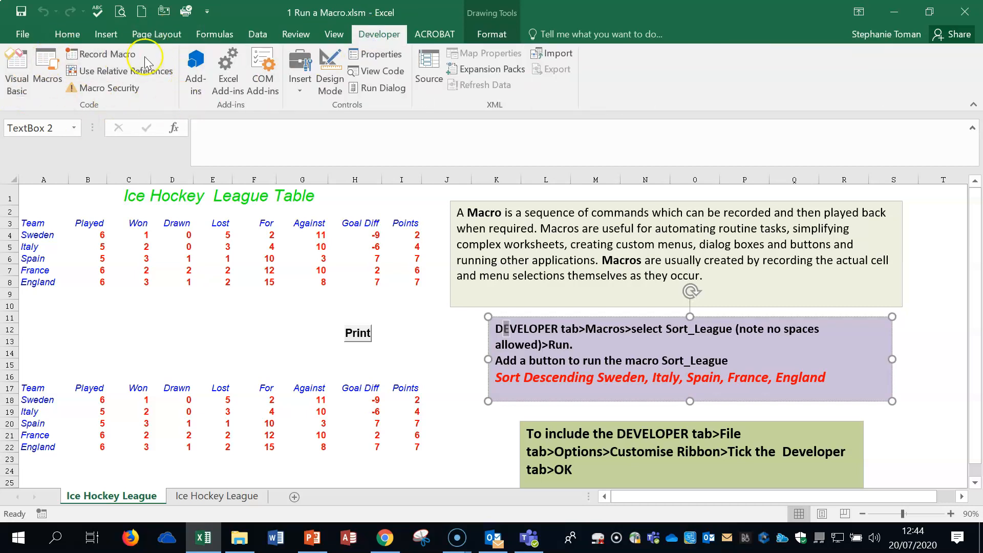
left_click(298, 35)
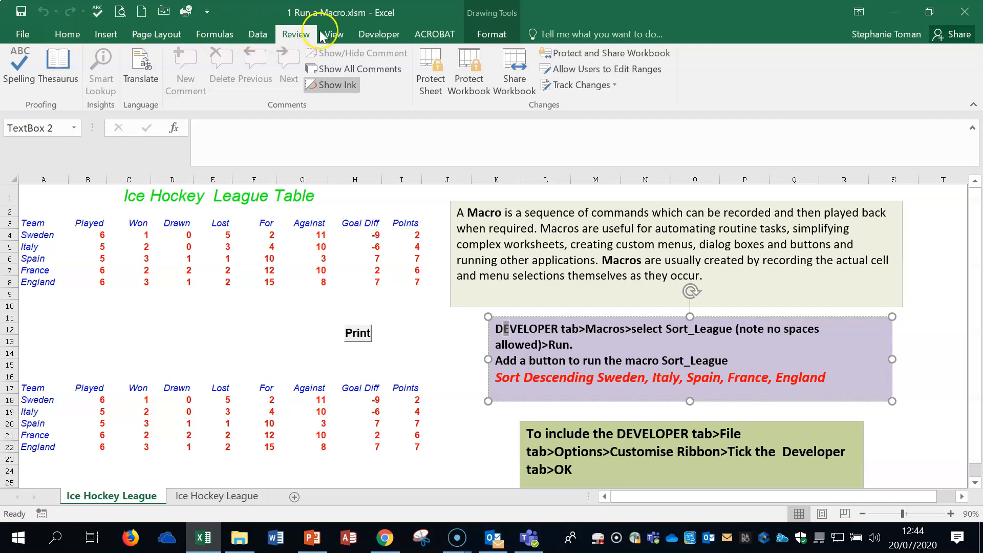
left_click(322, 35)
left_click(717, 92)
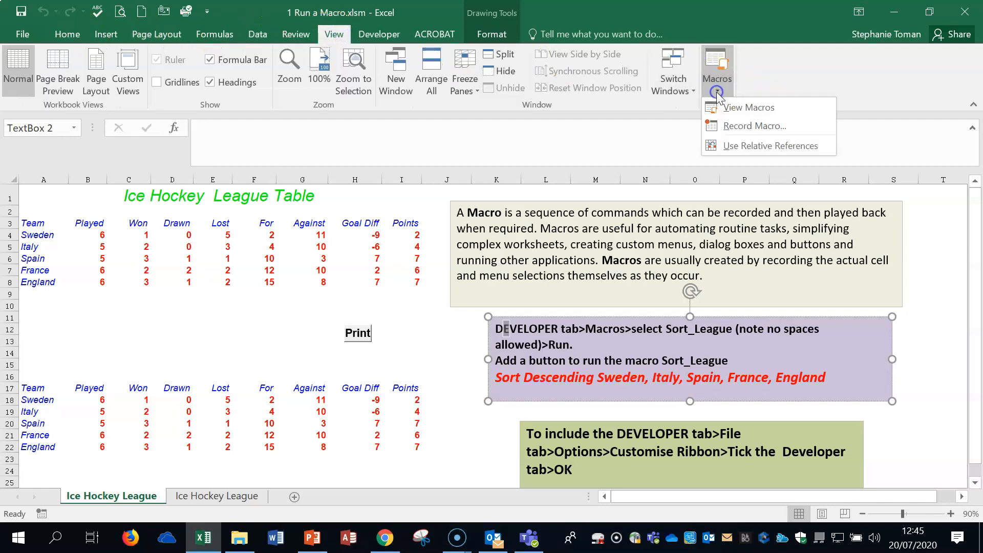
left_click(374, 34)
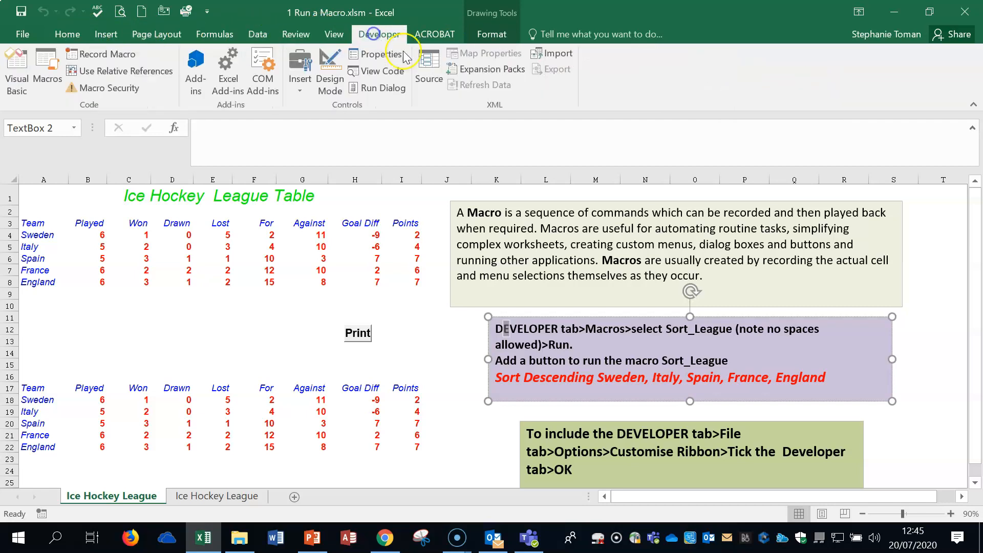
Step: Check in the Excel ribbon customization options that Developer is enabled, and accept the options
left_click(20, 36)
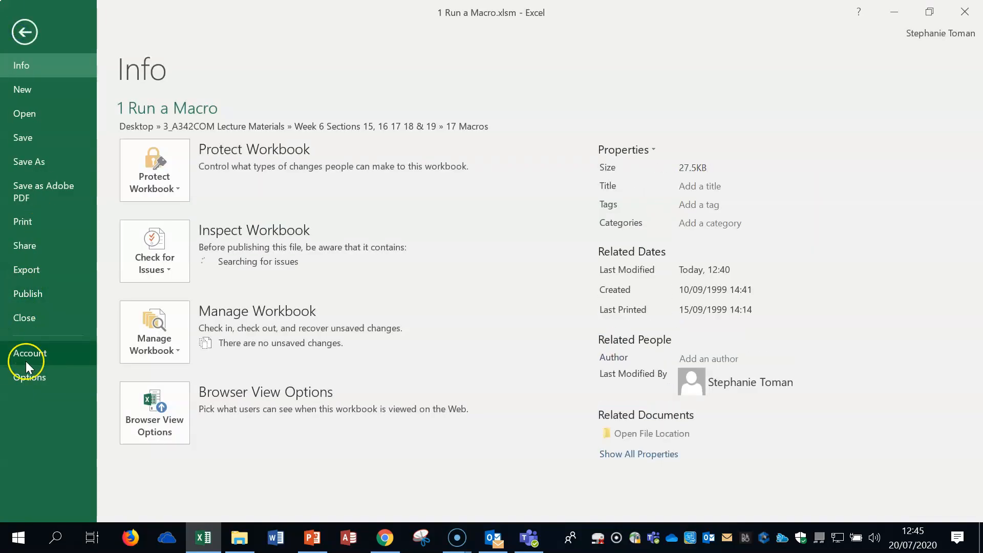
left_click(25, 367)
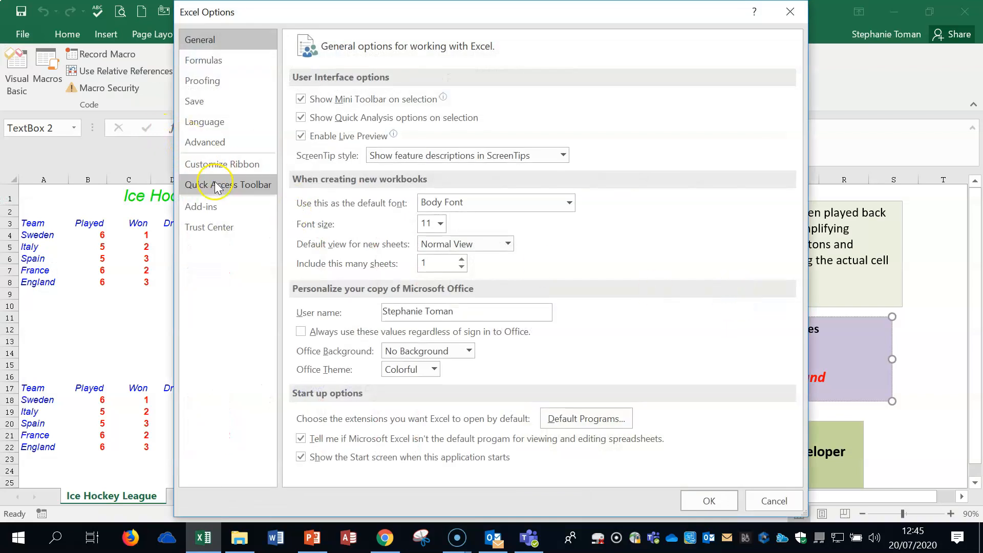
left_click(222, 167)
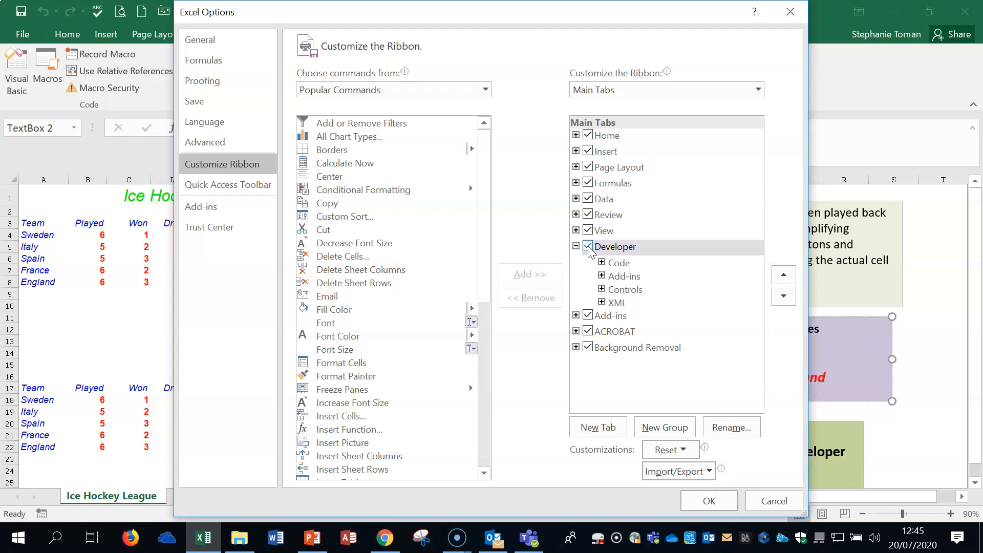
left_click(708, 506)
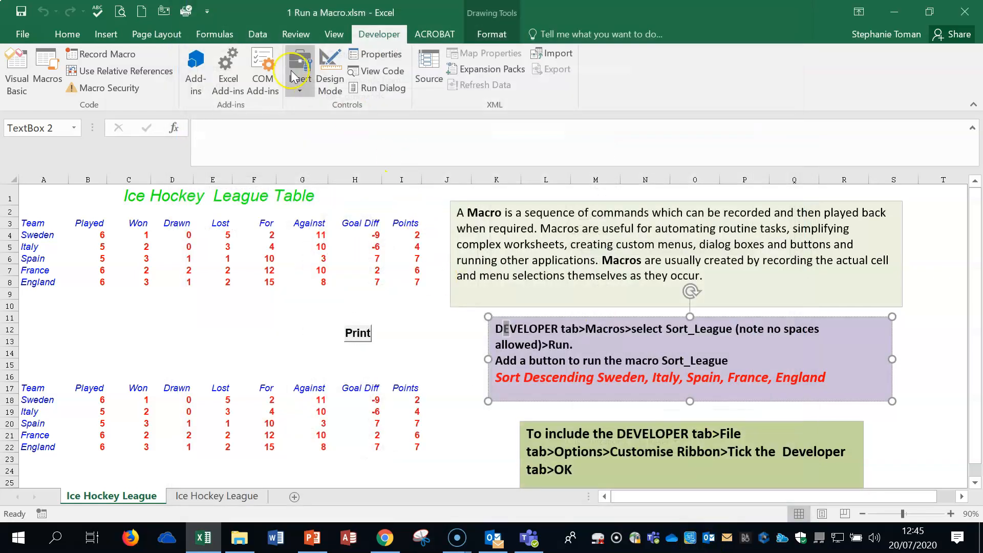
left_click(46, 64)
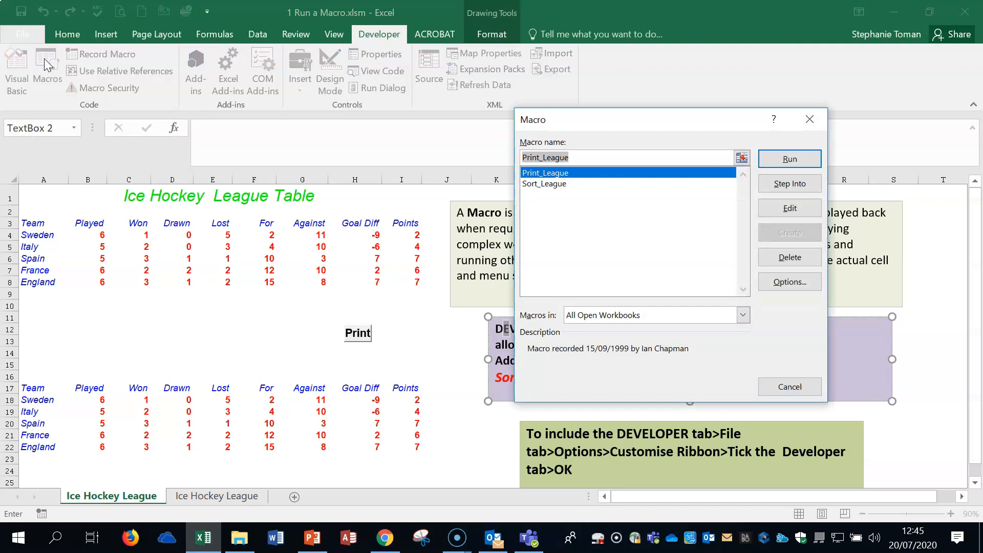
left_click(544, 184)
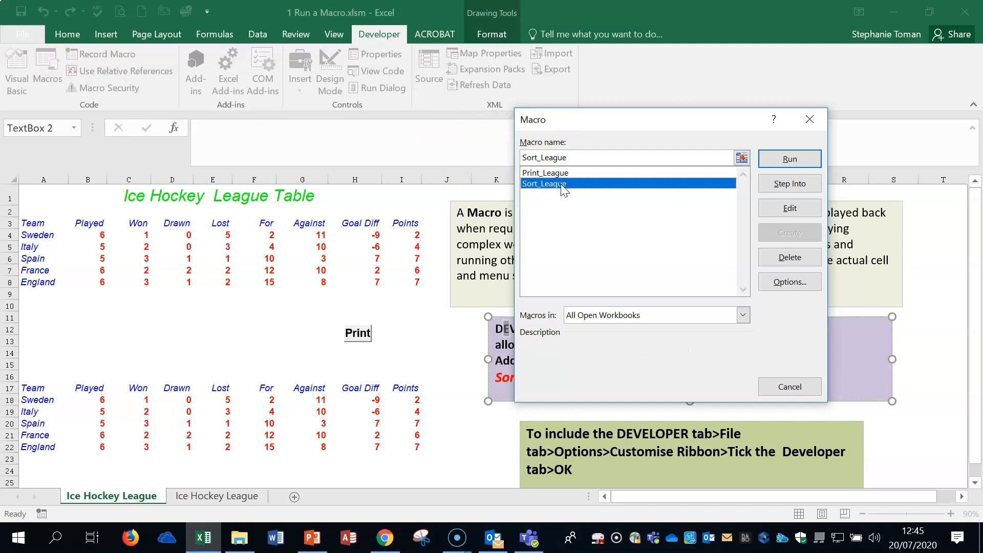
left_click(810, 119)
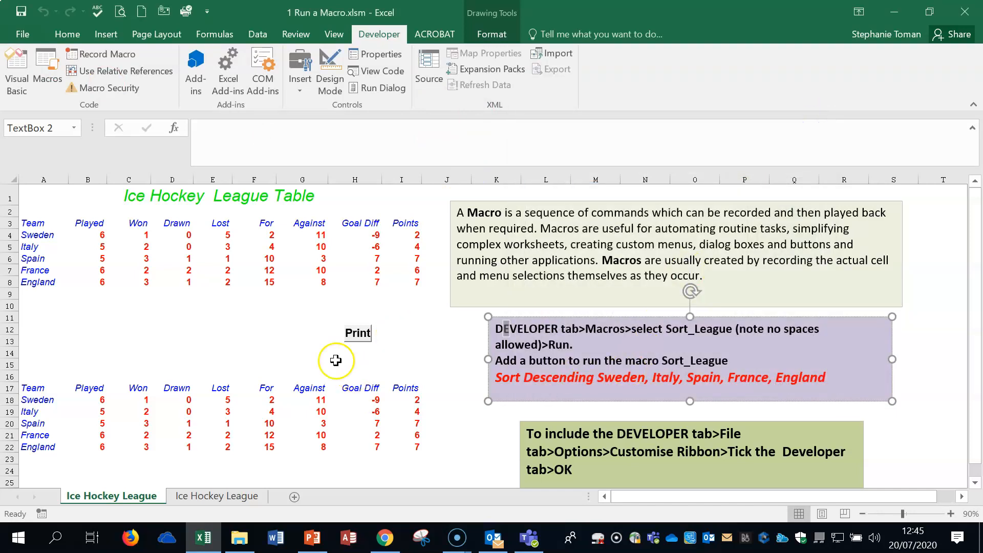
Step: Run the Sort_League macro with cell A4 (Sweden) of the upper league table selected
left_click(49, 236)
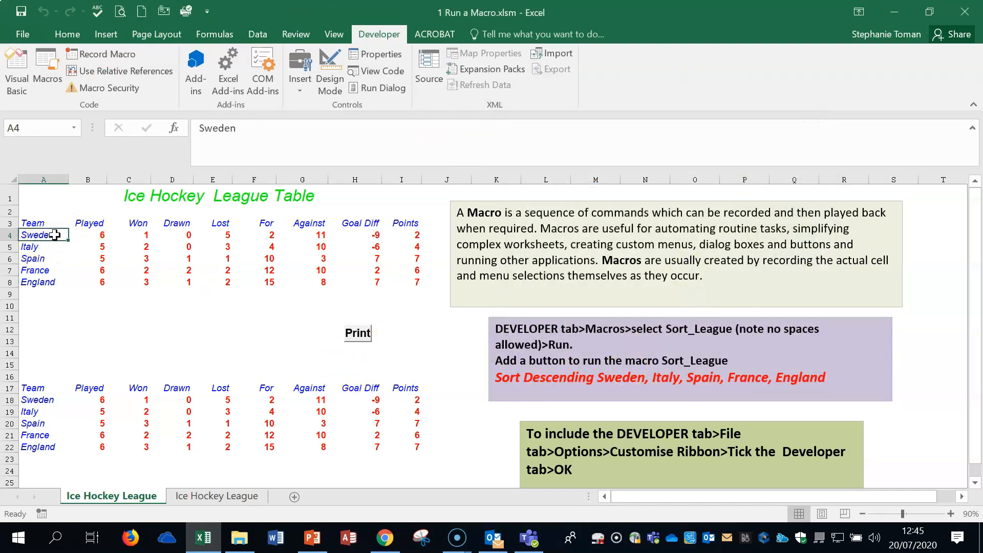
left_click(51, 234)
left_click(45, 66)
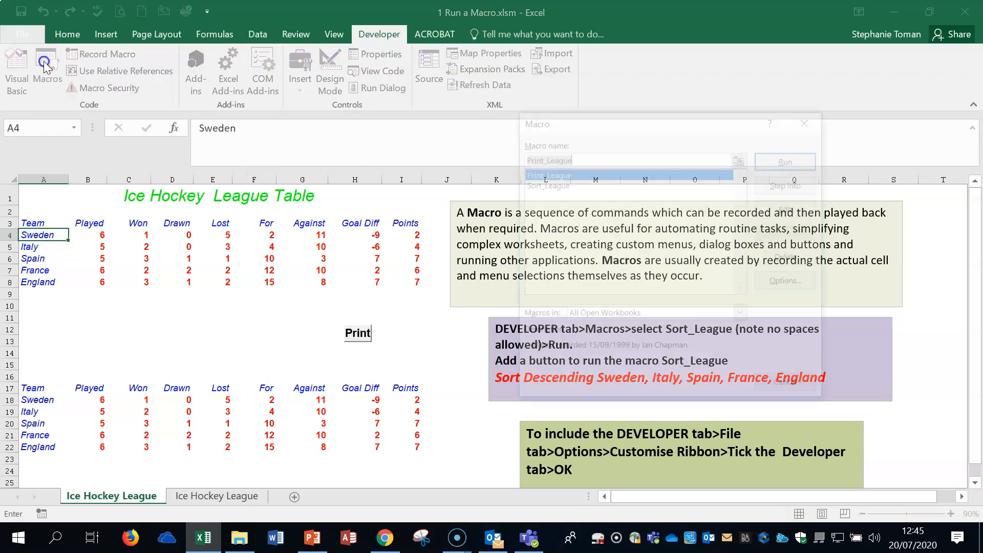
left_click(553, 185)
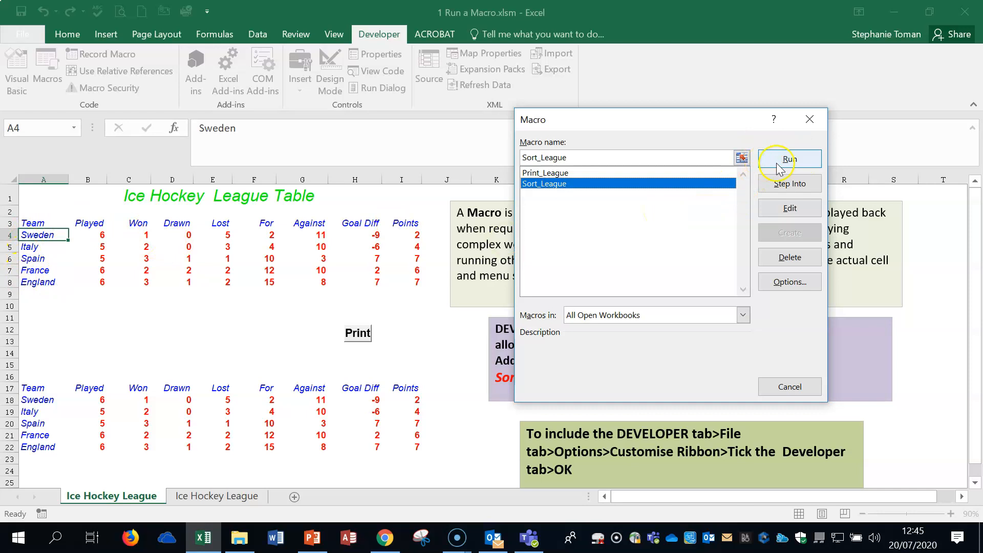
left_click(799, 160)
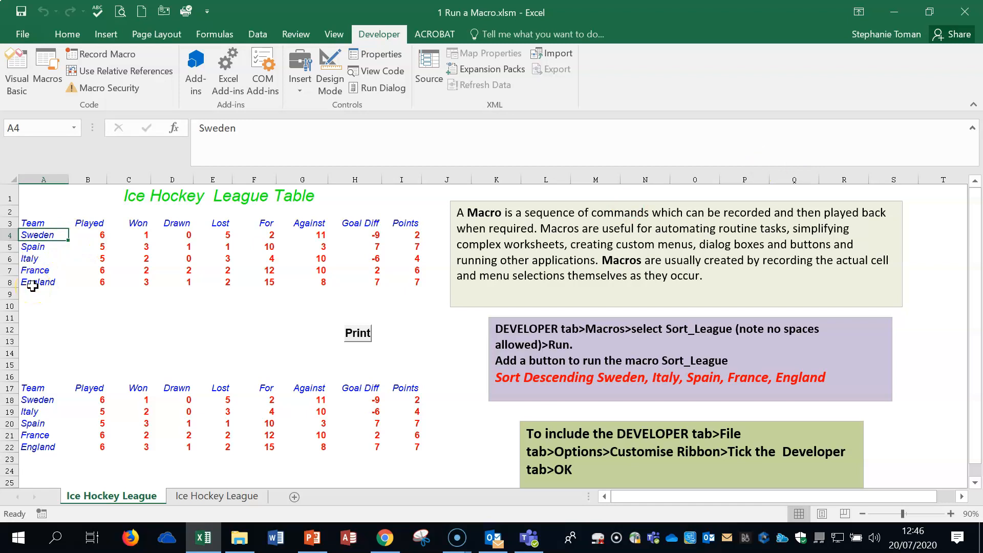
Step: Run the Sort_League macro with cell A18 (Sweden) of the lower league table selected
left_click(35, 400)
left_click(42, 60)
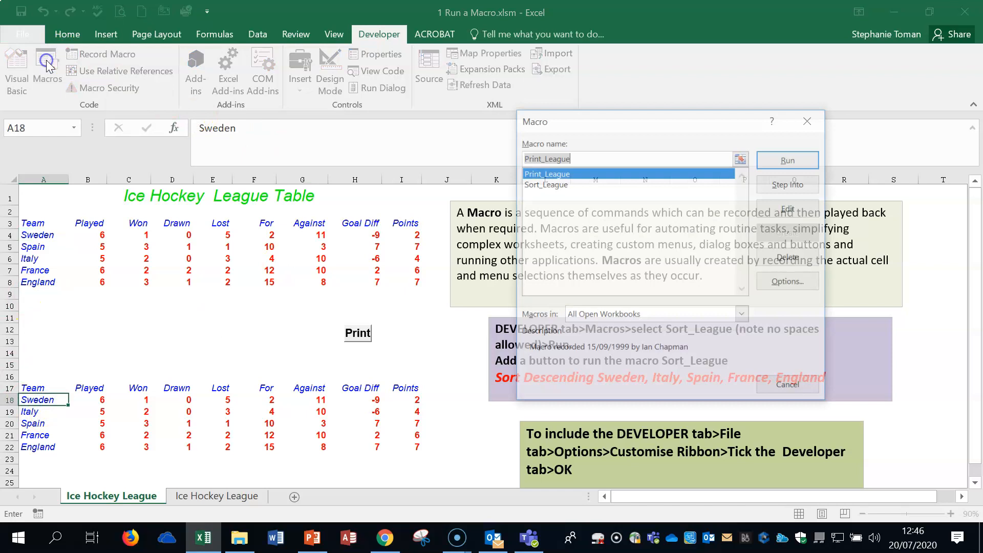
left_click(590, 185)
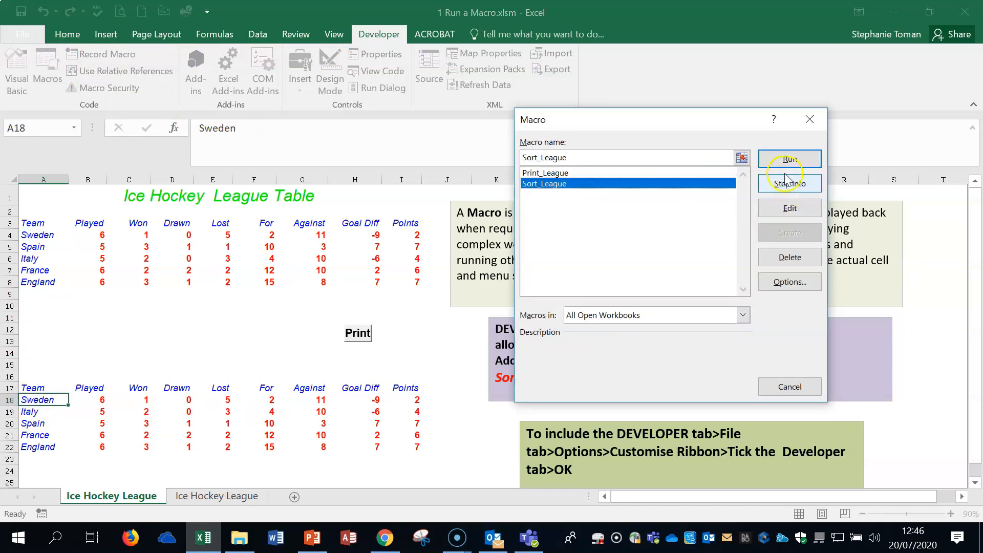
left_click(790, 159)
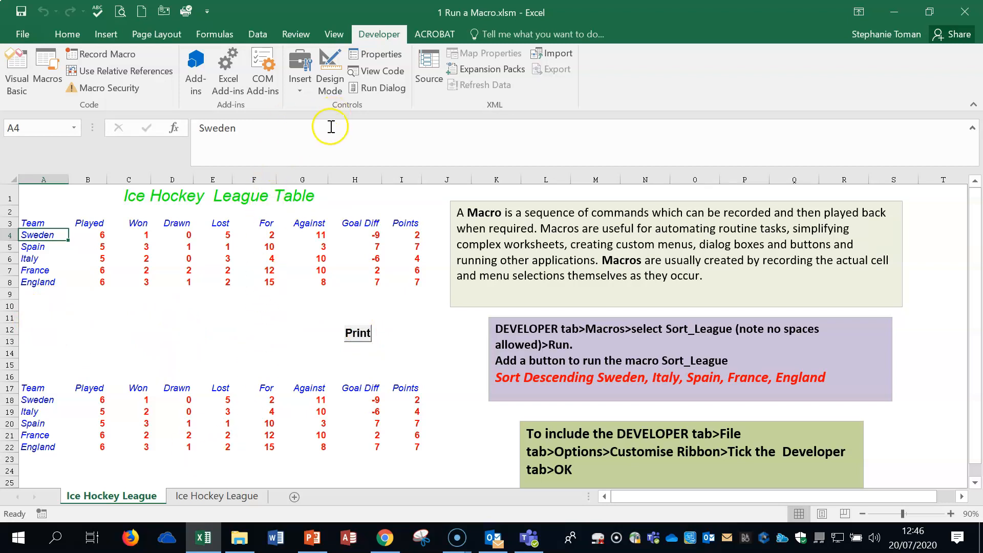
Step: Insert a form control button between the two league tables, around columns D and E, and assign the Sort_League macro to it
left_click(299, 87)
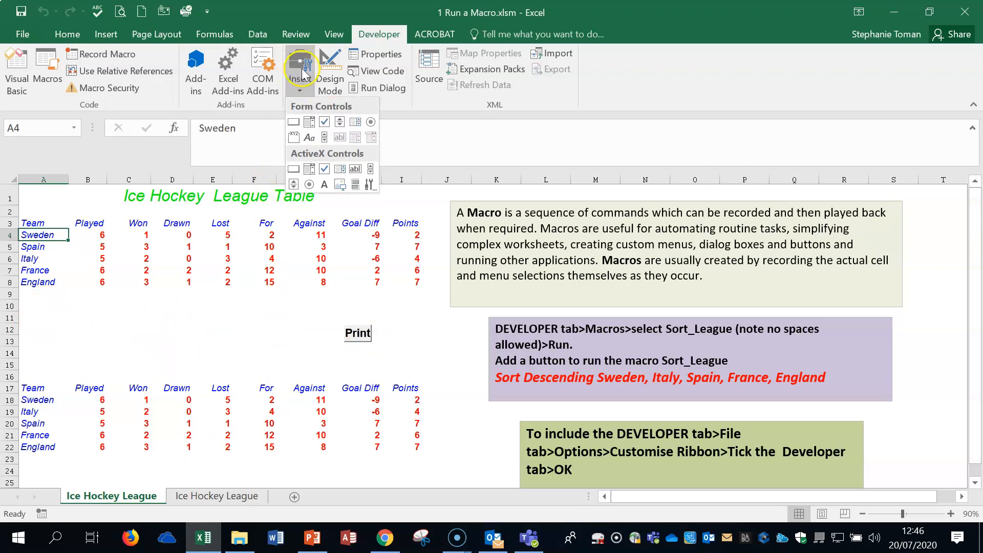
left_click(293, 125)
left_click_drag(192, 323, 233, 345)
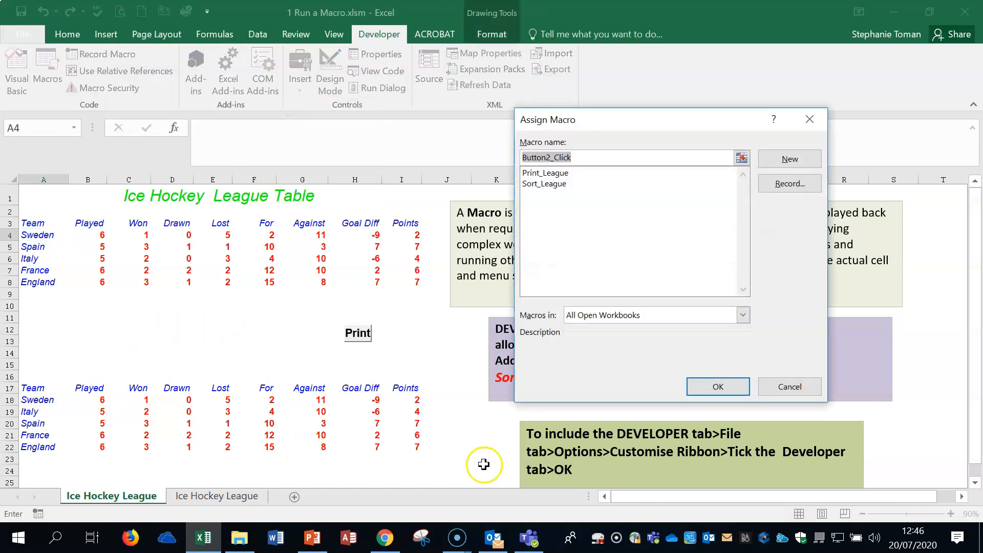
left_click(553, 187)
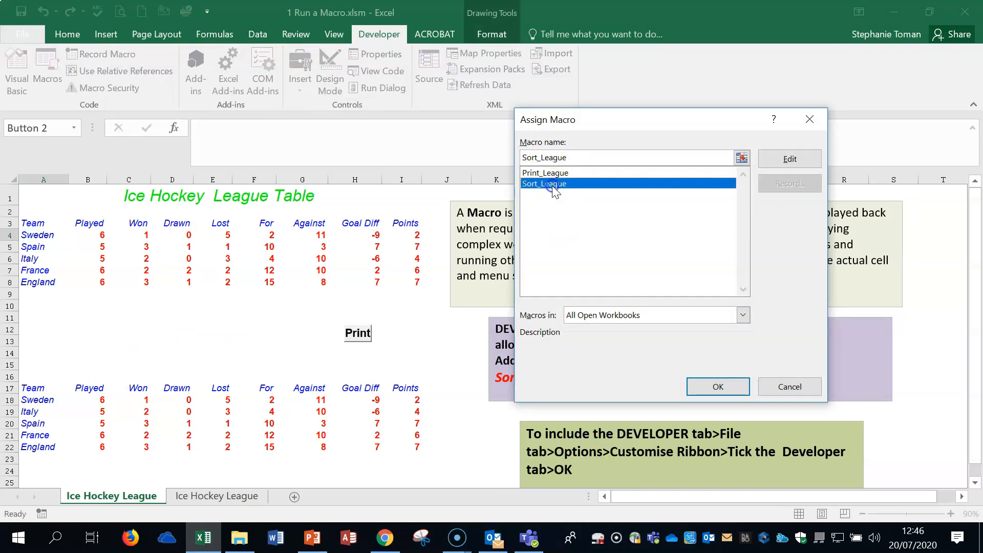
left_click(711, 389)
Step: Change the new macro button's label to Sort
left_click(207, 329)
left_click_drag(197, 329, 231, 330)
type("Sort2")
left_click(243, 314)
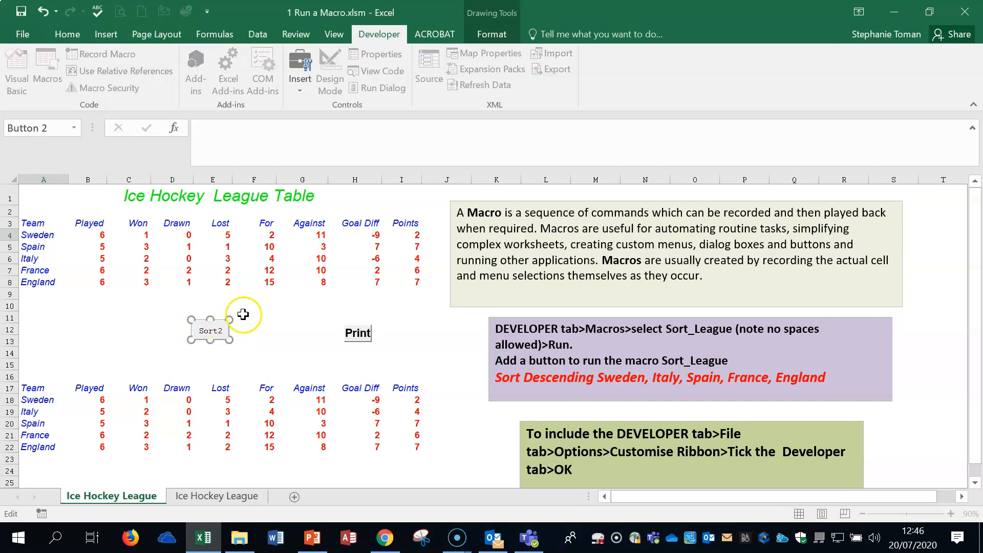
left_click_drag(205, 330, 223, 332)
key("BackSpace")
Step: Format the Sort button's label as bold, font size 12, and deselect the button
left_click(68, 33)
left_click(122, 81)
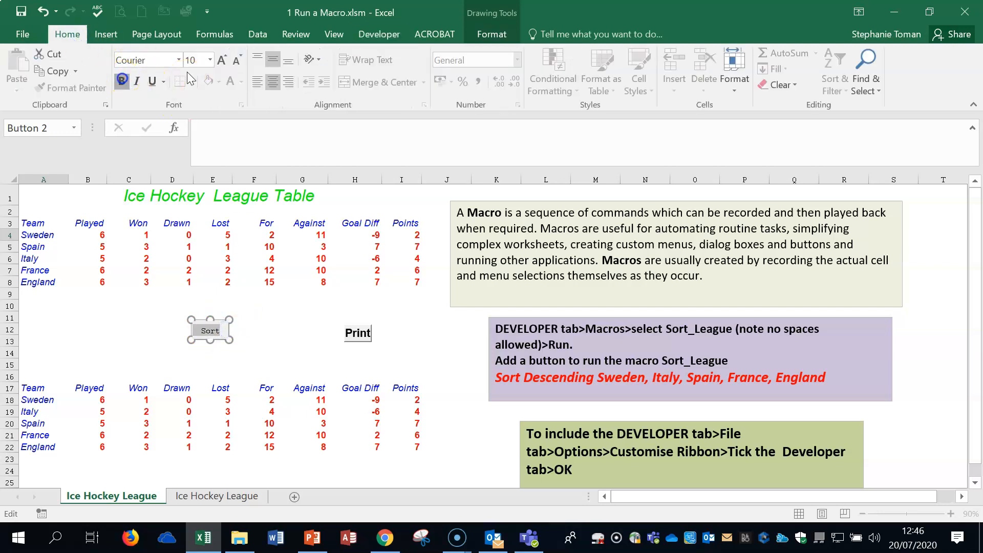
left_click(222, 61)
left_click(221, 61)
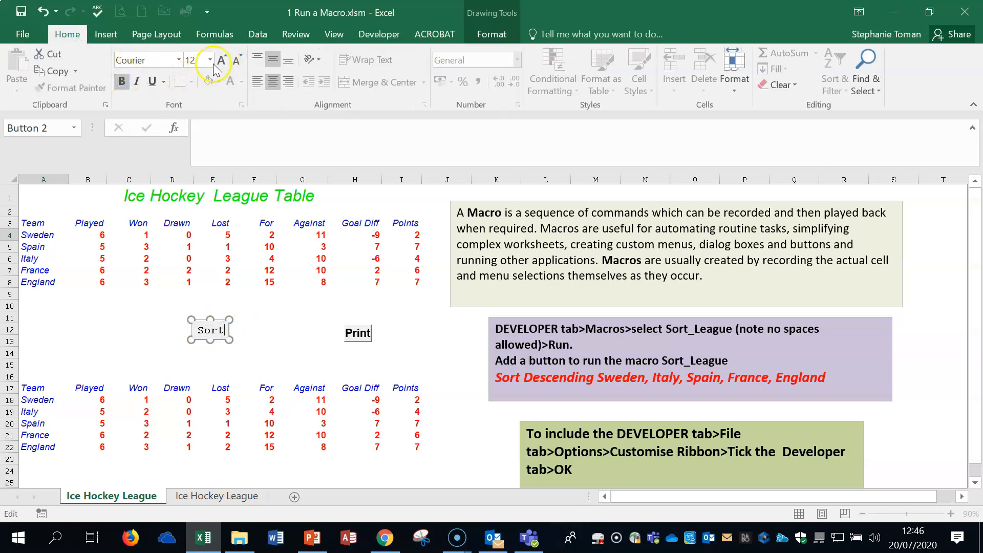
left_click(406, 341)
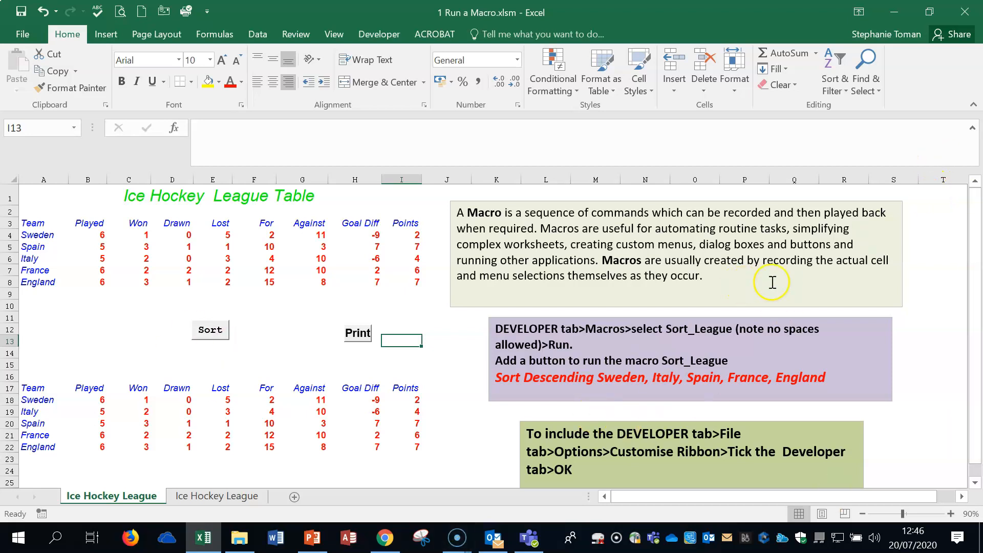
Step: Close 1 Run a Macro.xlsm without saving and open 2 Record a Macro.xlsm
left_click(965, 12)
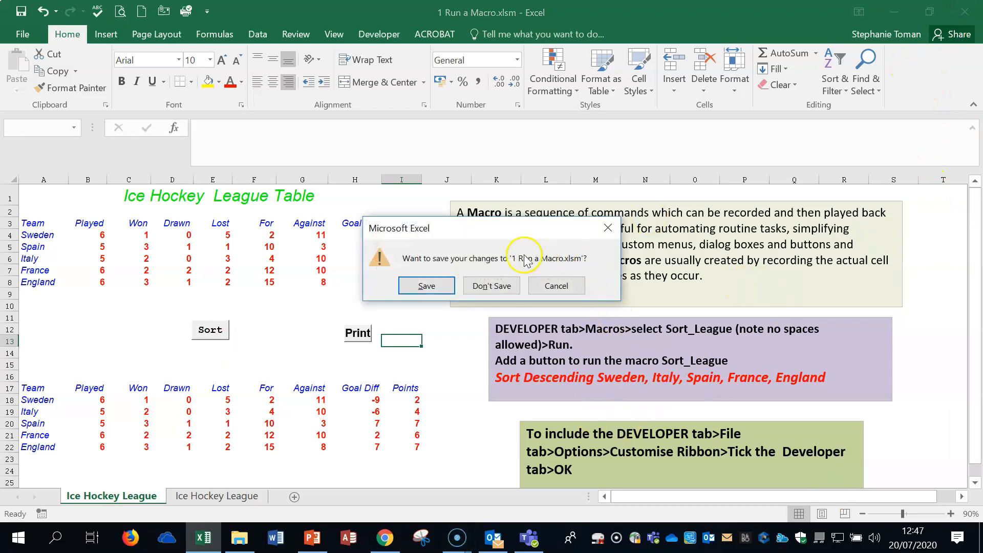
left_click(489, 286)
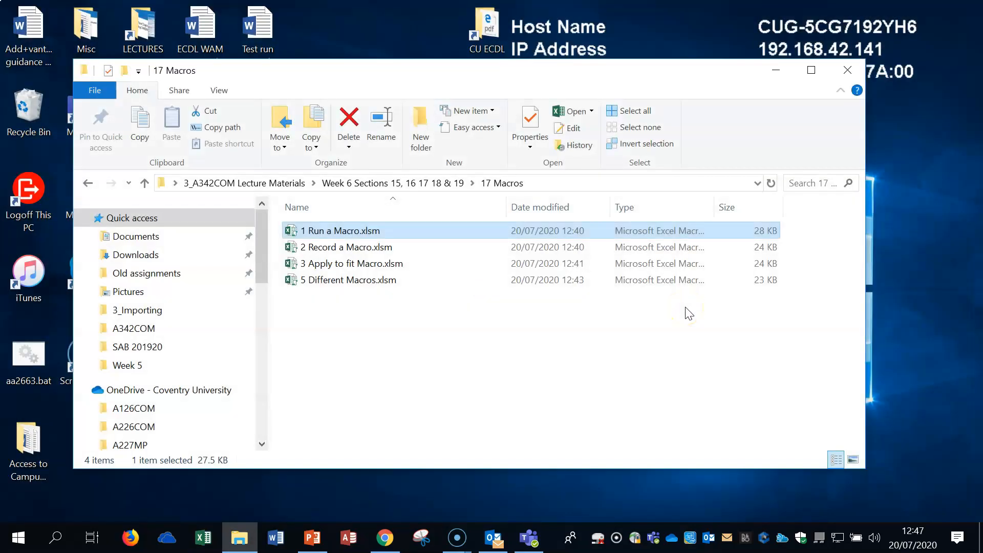
double_click(329, 249)
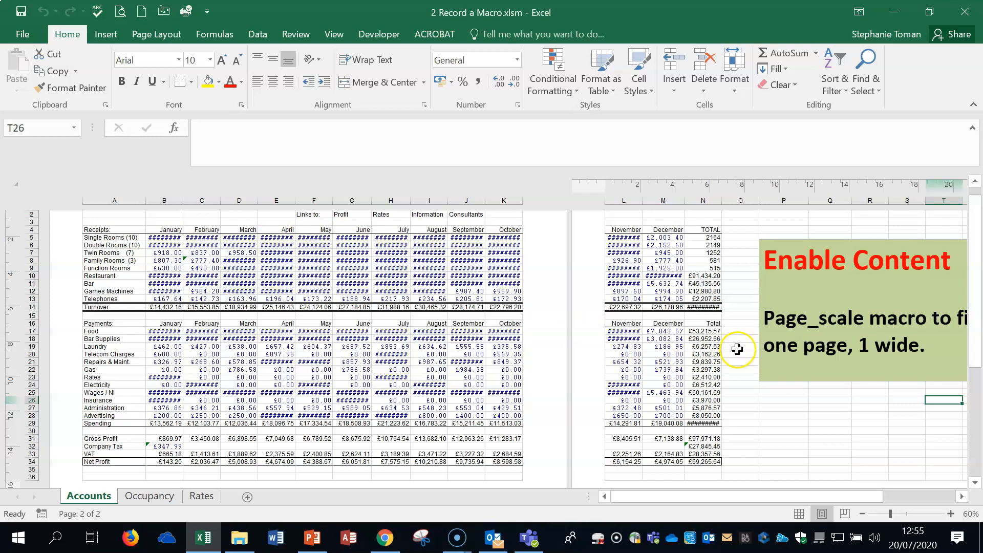
left_click_drag(877, 495, 915, 494)
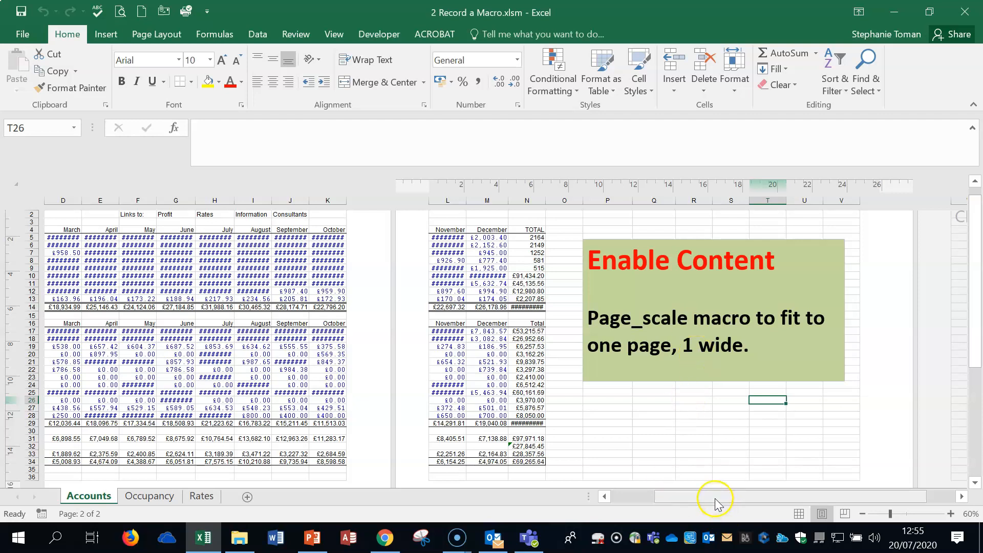
left_click_drag(716, 496, 666, 495)
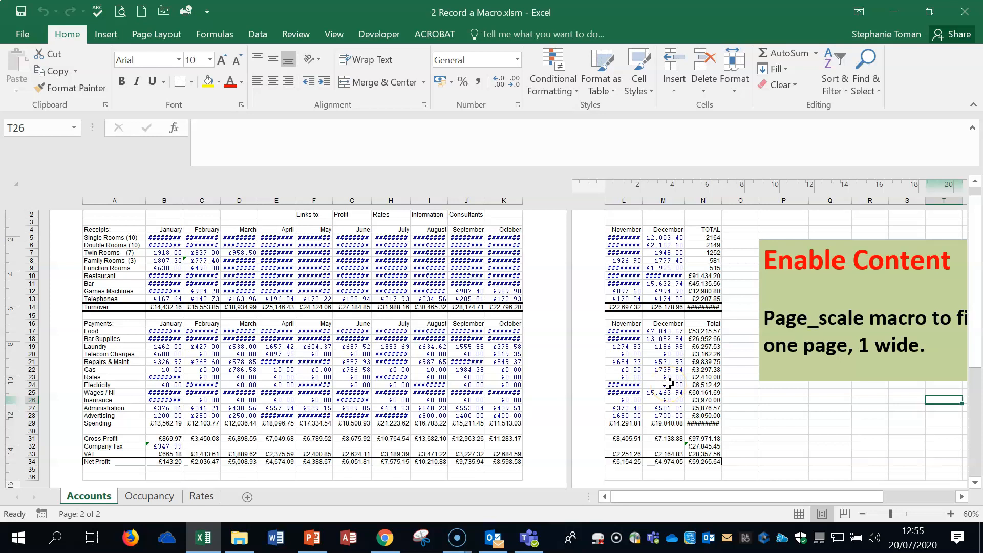
left_click(385, 34)
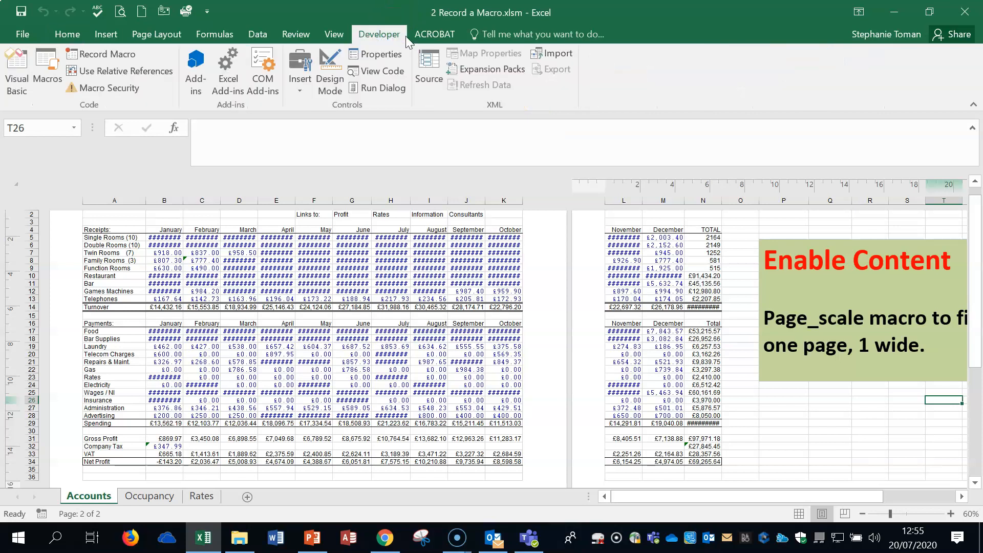
left_click(114, 53)
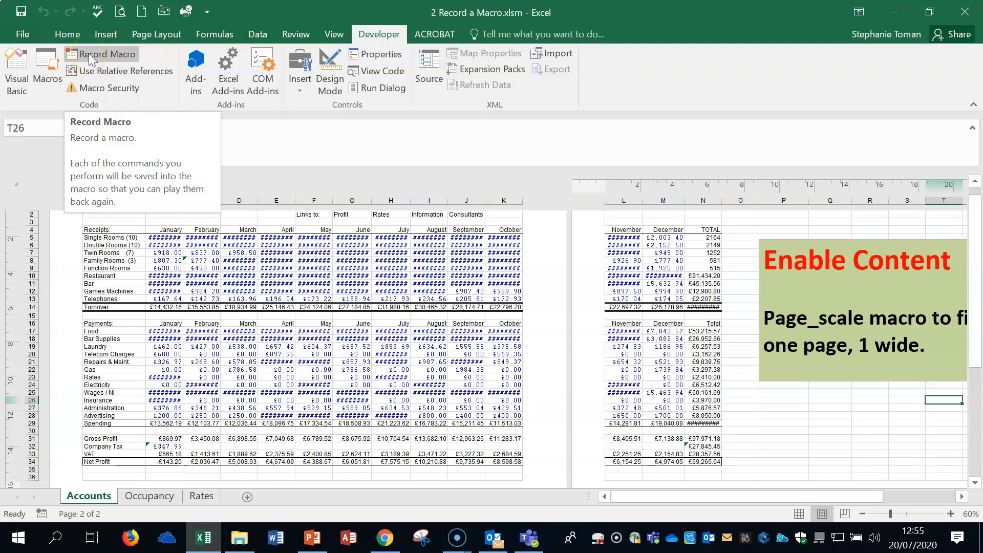
Step: Set the Accounts sheet's scale-to-fit height to Automatic
left_click(152, 34)
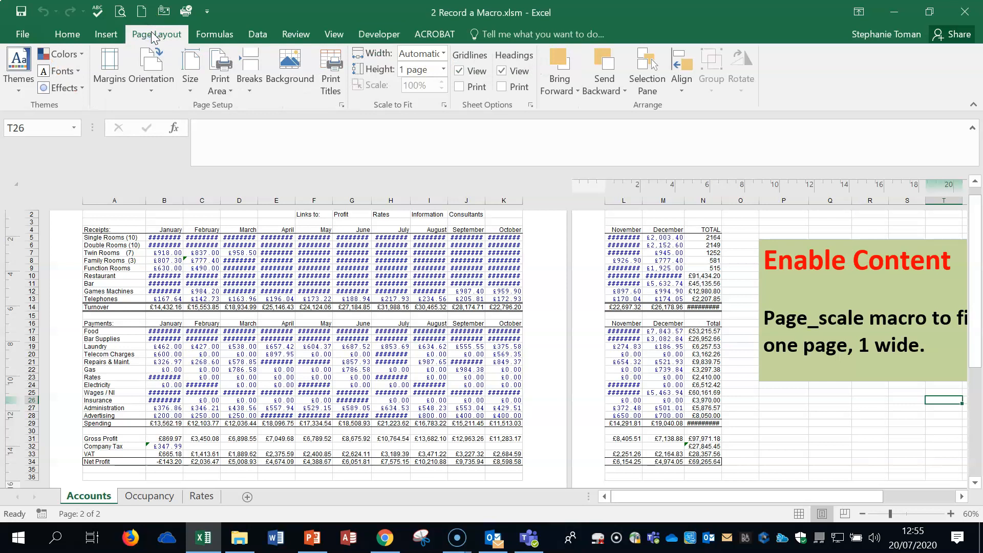
left_click(444, 70)
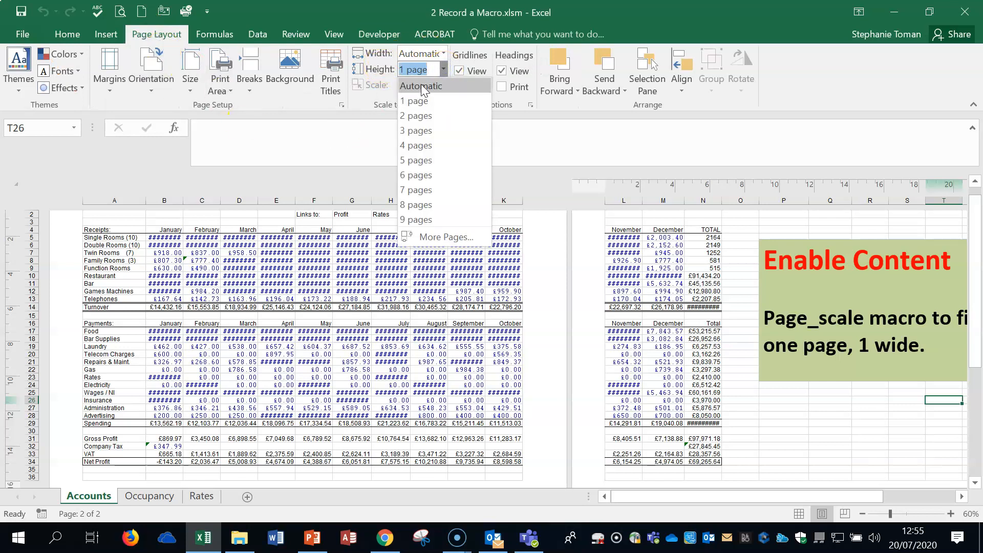
left_click(421, 85)
left_click(446, 54)
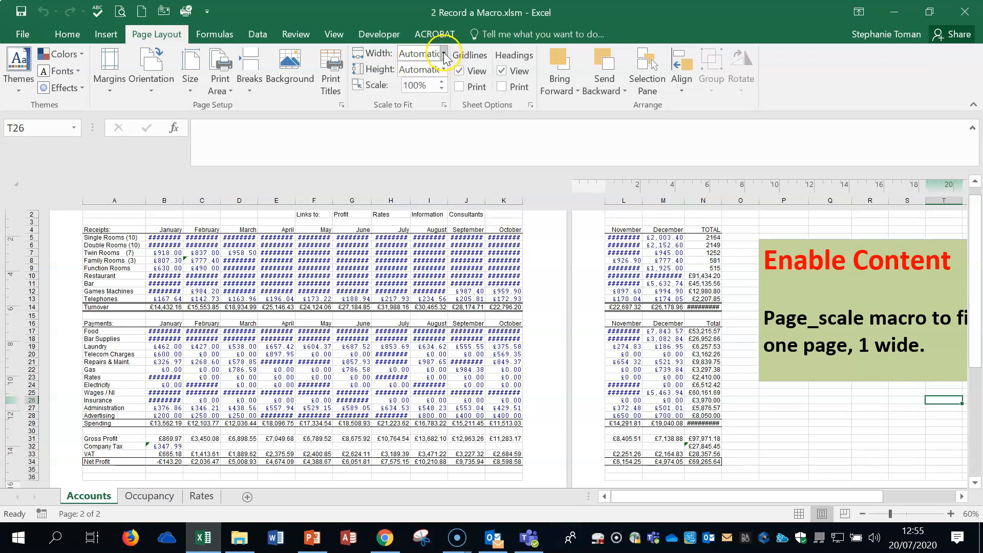
left_click(444, 54)
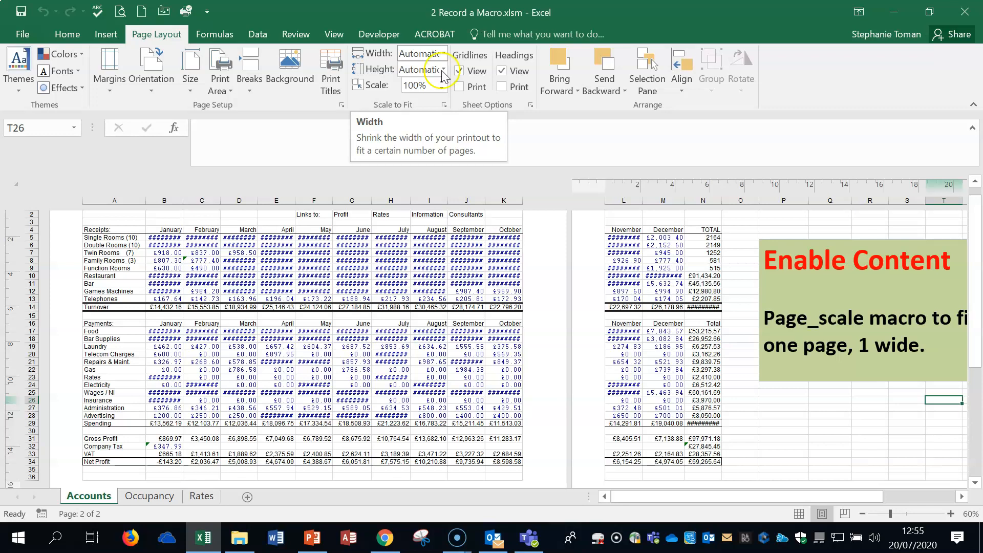
left_click(572, 210)
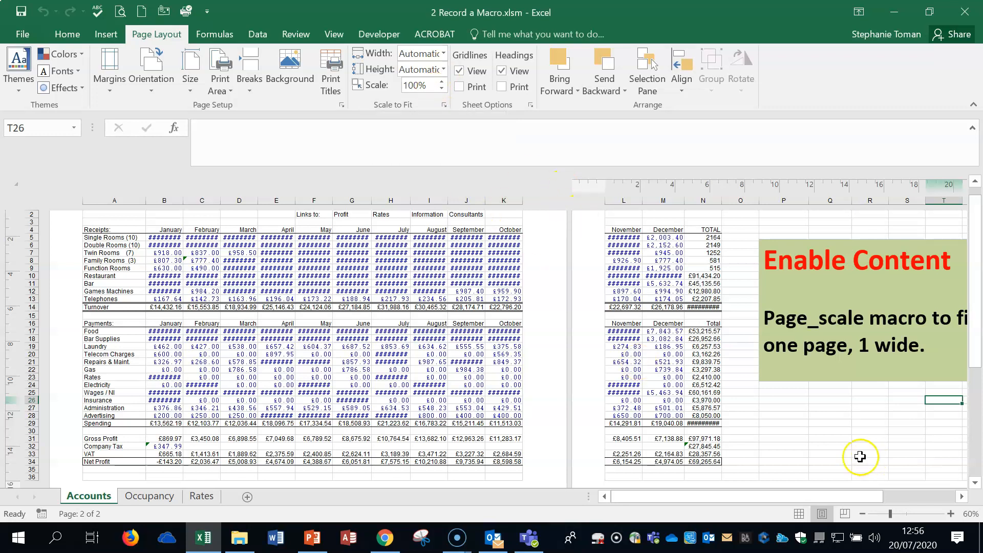
Step: Start recording a macro named Page_scale stored in This Workbook, replacing the existing macro of that name
left_click(375, 28)
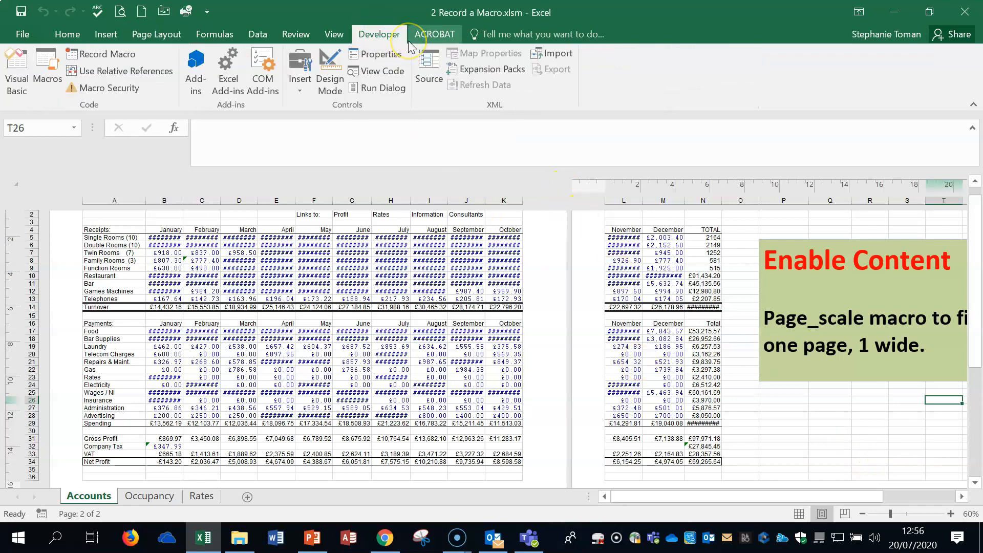
left_click(325, 290)
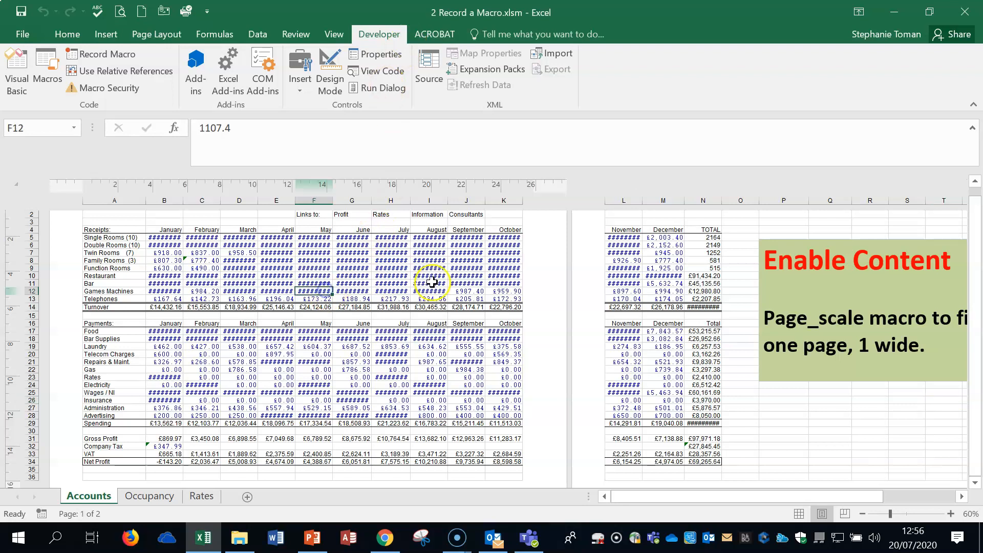
left_click(464, 307)
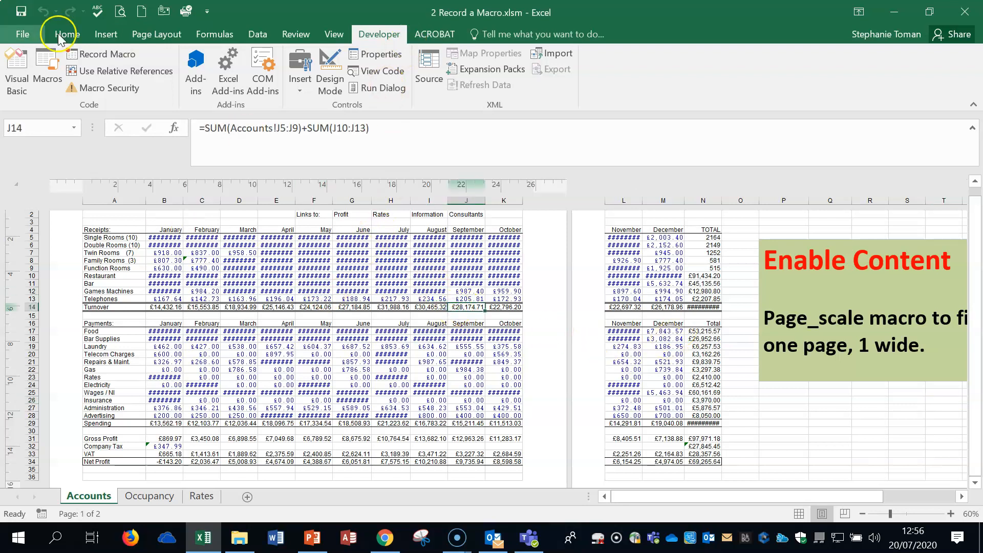
left_click(95, 54)
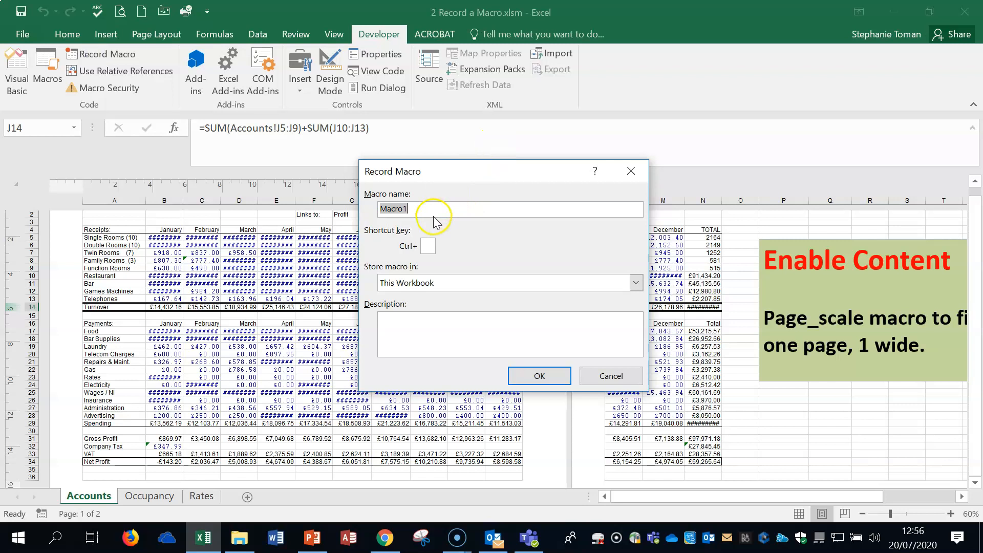
type("Page_scale")
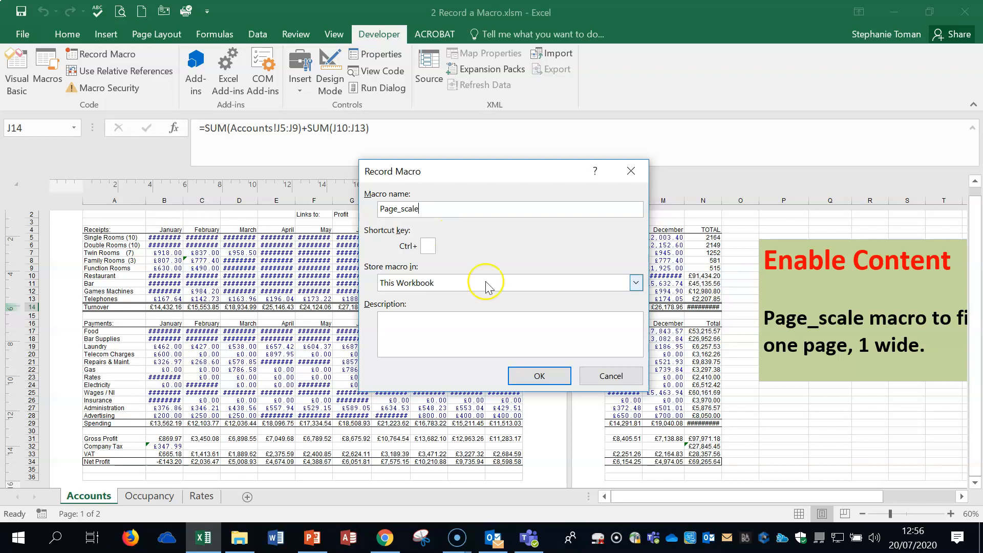
left_click(543, 379)
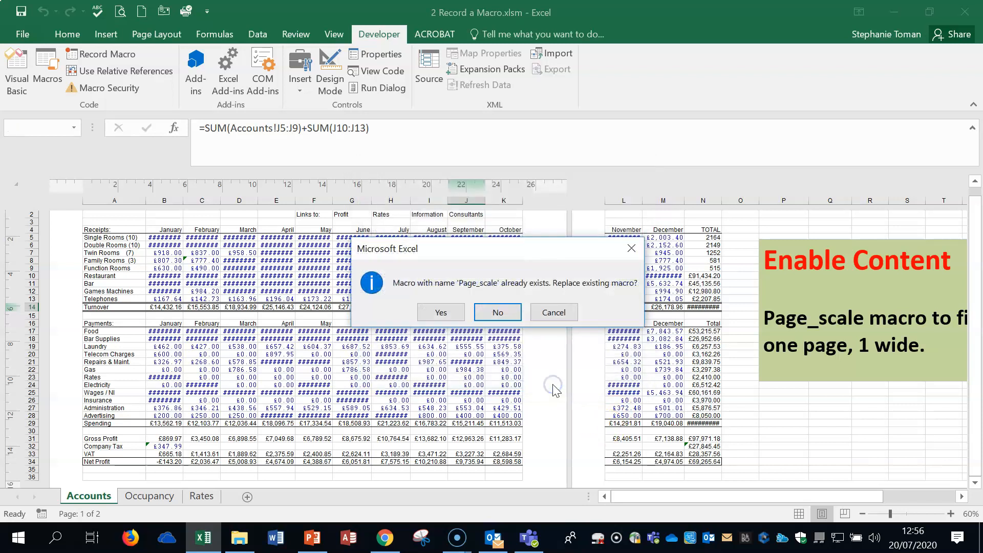
left_click(440, 312)
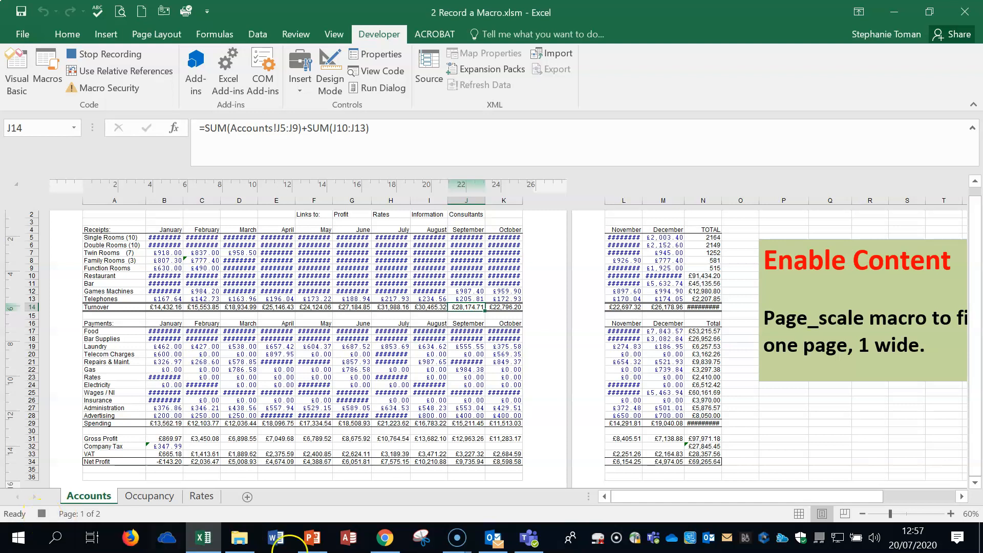
Step: Set the Accounts sheet's scale-to-fit width to 1 page and stop recording the macro
left_click(167, 36)
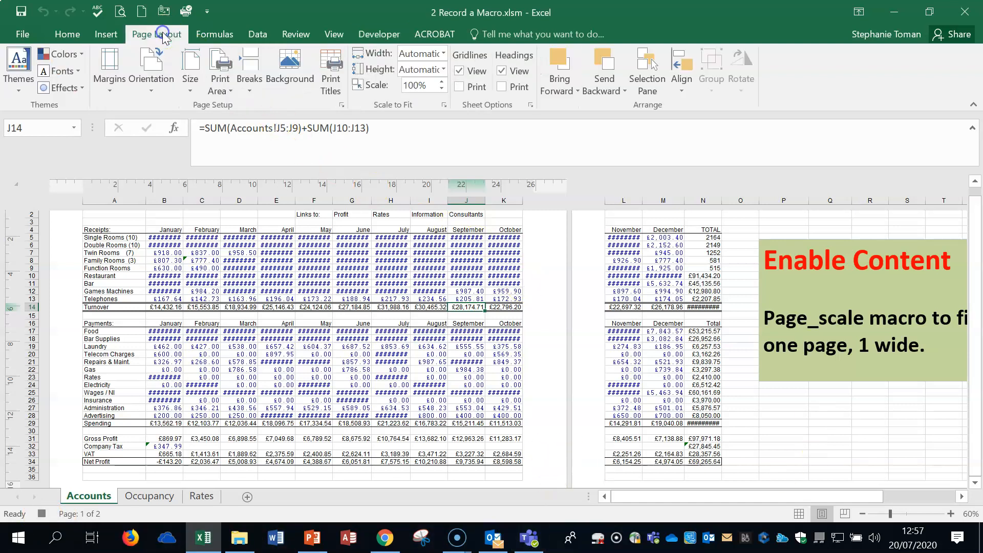
left_click(444, 54)
left_click(414, 85)
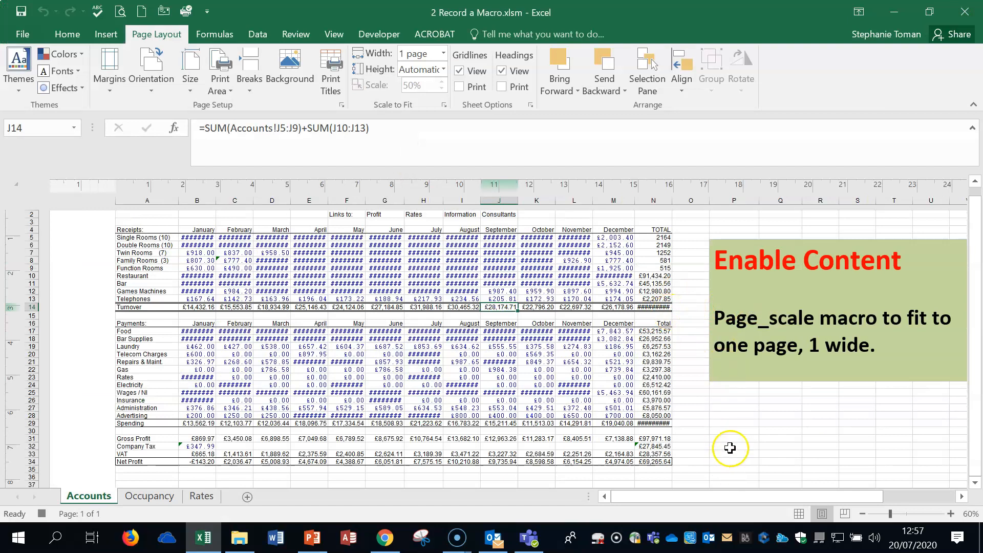
left_click(42, 514)
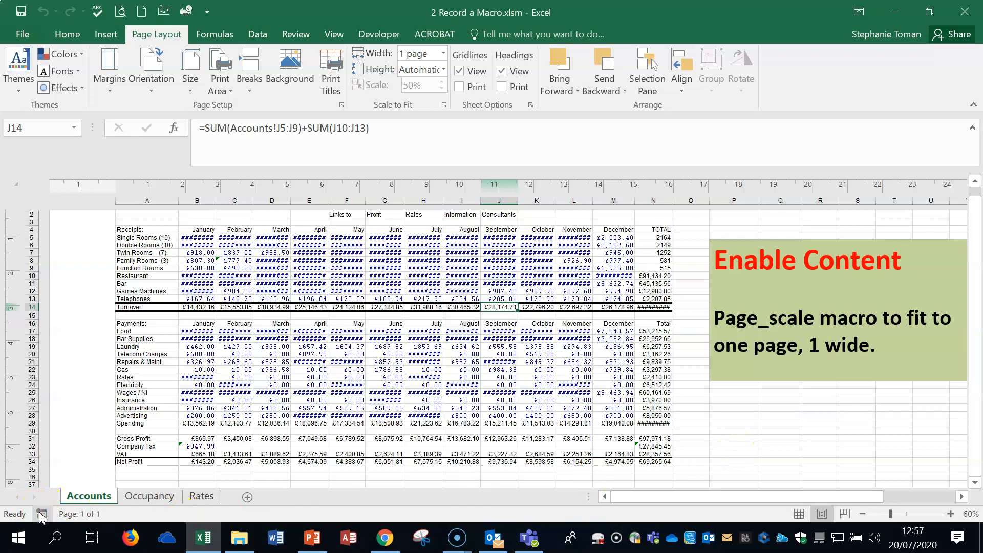
Step: Check the workbook's macro list for the recorded Page_scale macro, then close the list without running it
left_click(383, 32)
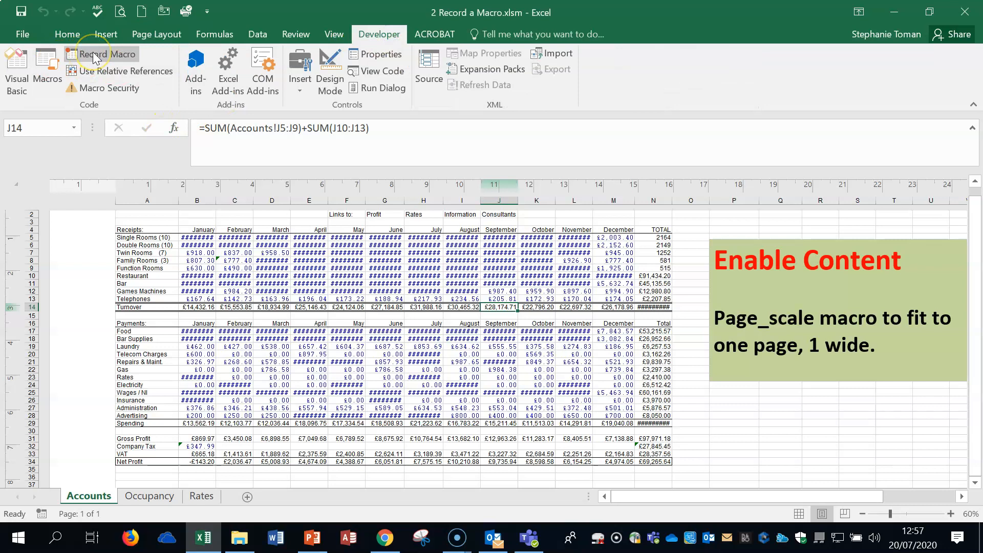
left_click(45, 69)
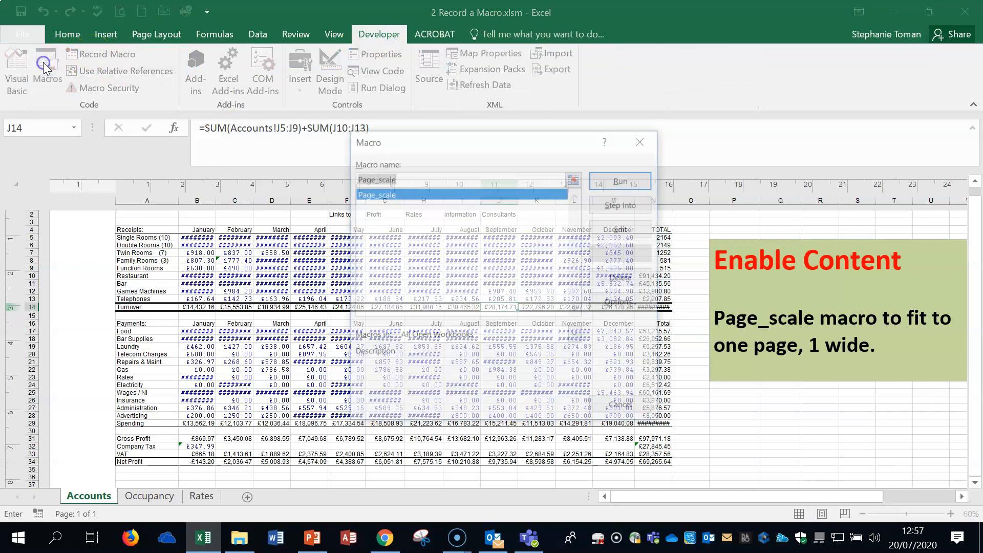
left_click(400, 200)
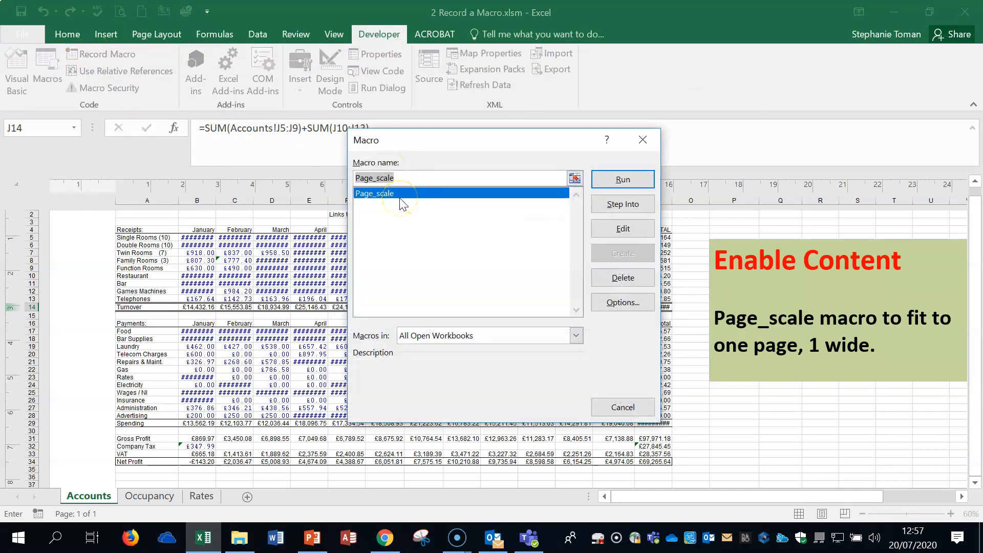
left_click(643, 141)
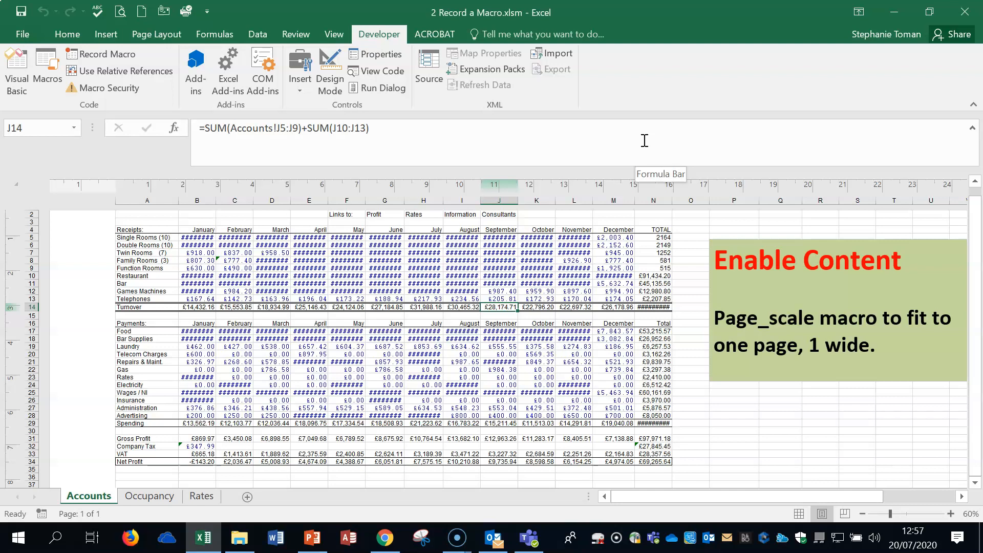
Step: Open 3 Apply to fit Macro.xlsm from the 17 Macros folder and run the Page_scale macro of 2 Record a Macro.xlsm on it
left_click(239, 537)
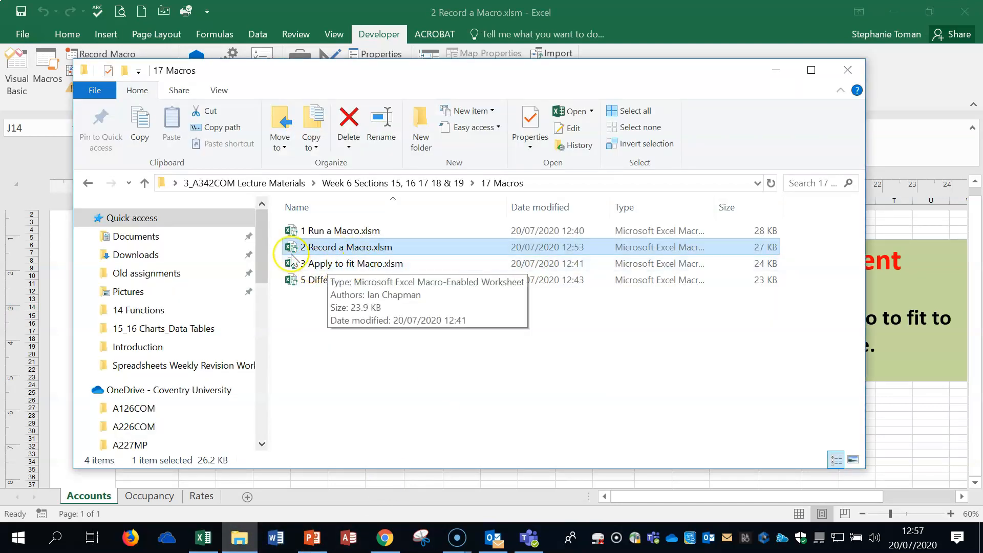
double_click(372, 264)
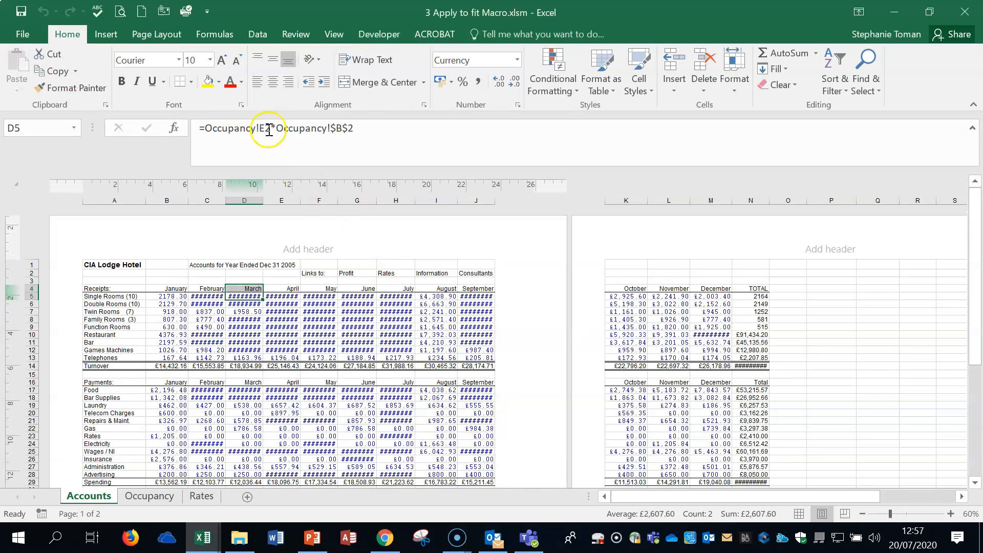
left_click(381, 39)
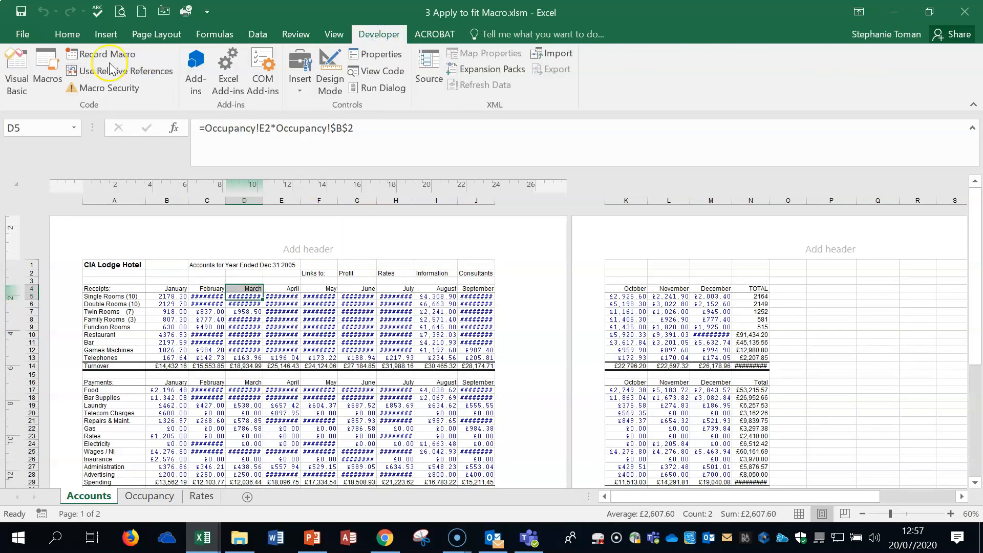
left_click(47, 68)
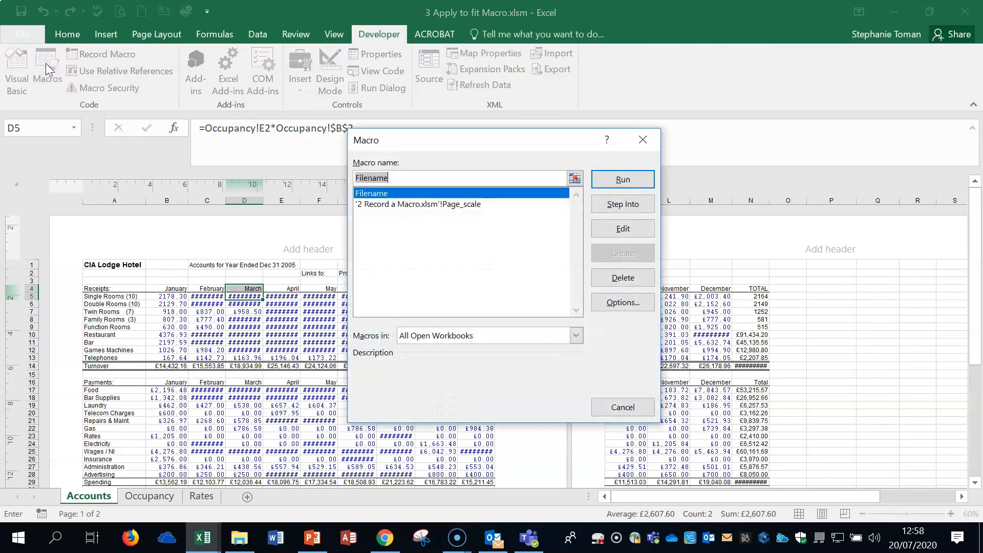
left_click(436, 205)
left_click(468, 233)
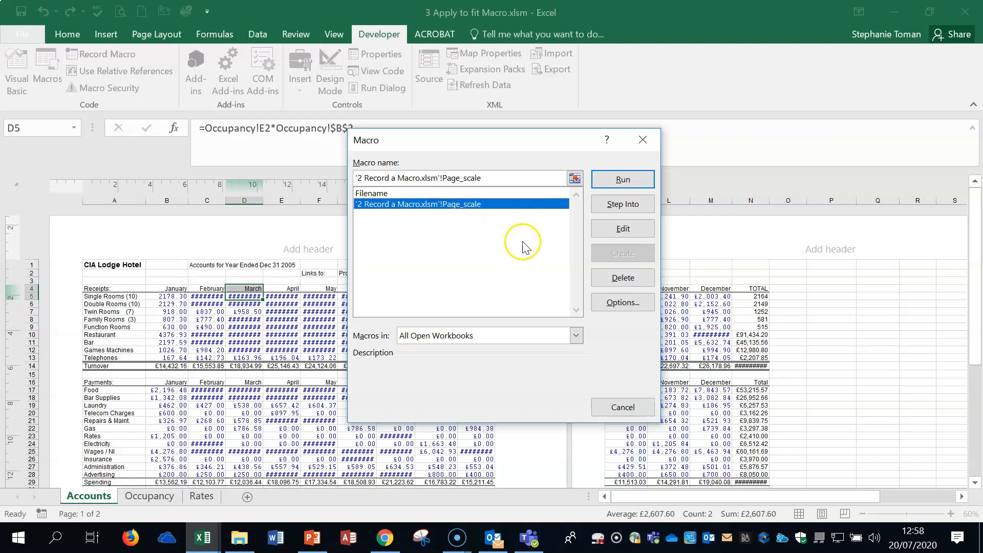
left_click(619, 177)
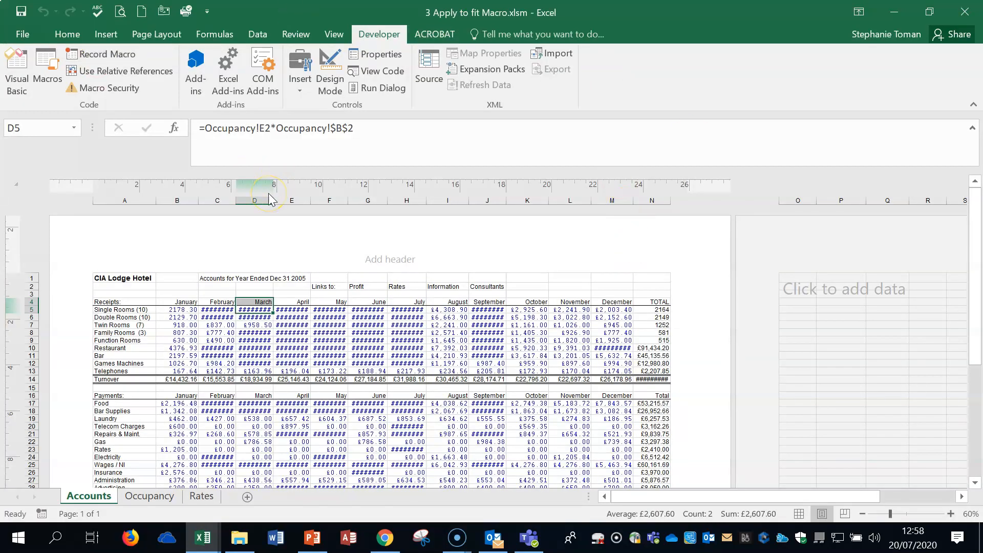
left_click(563, 340)
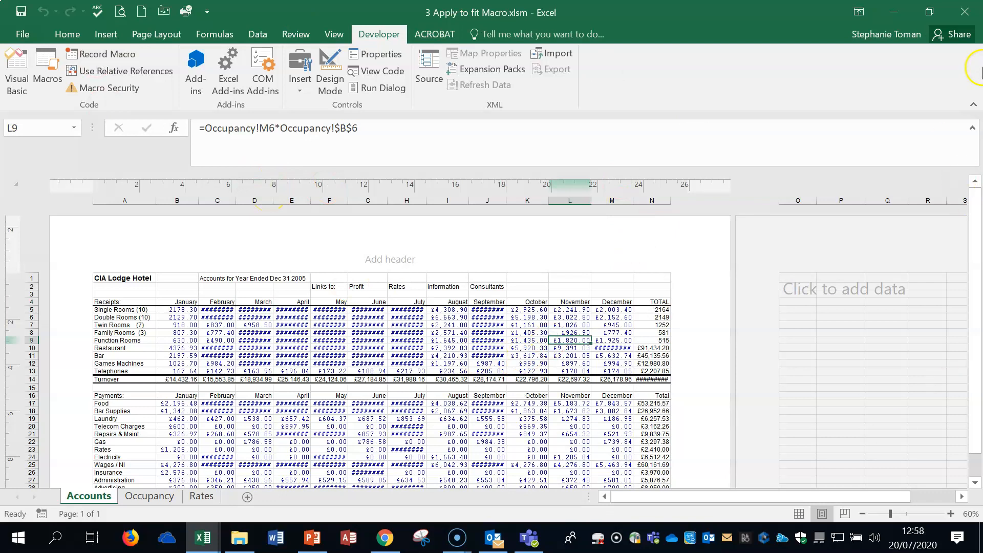
Step: Close 3 Apply to fit Macro.xlsm without saving, then open 4 Different Macros.xlsm and enable its macro content
left_click(965, 12)
left_click(491, 286)
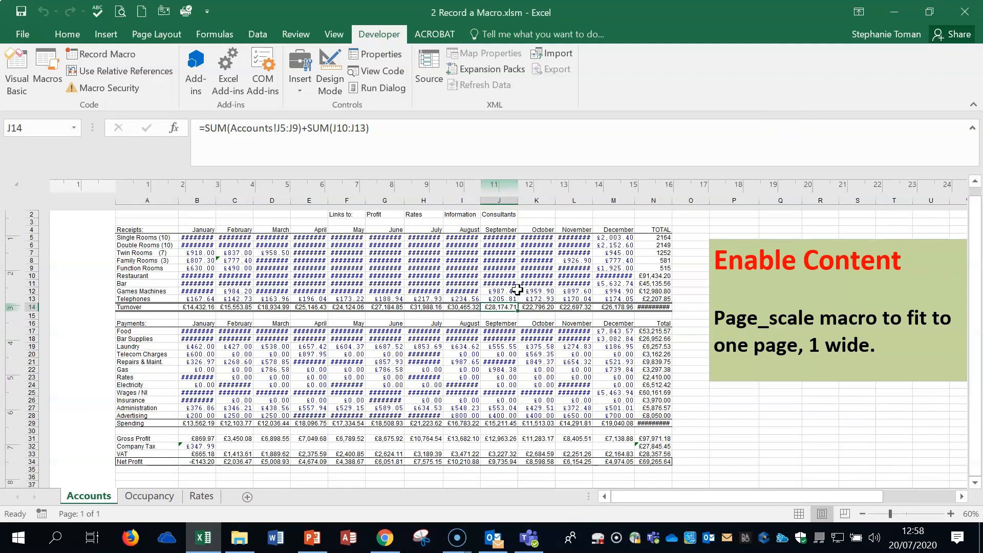
double_click(370, 265)
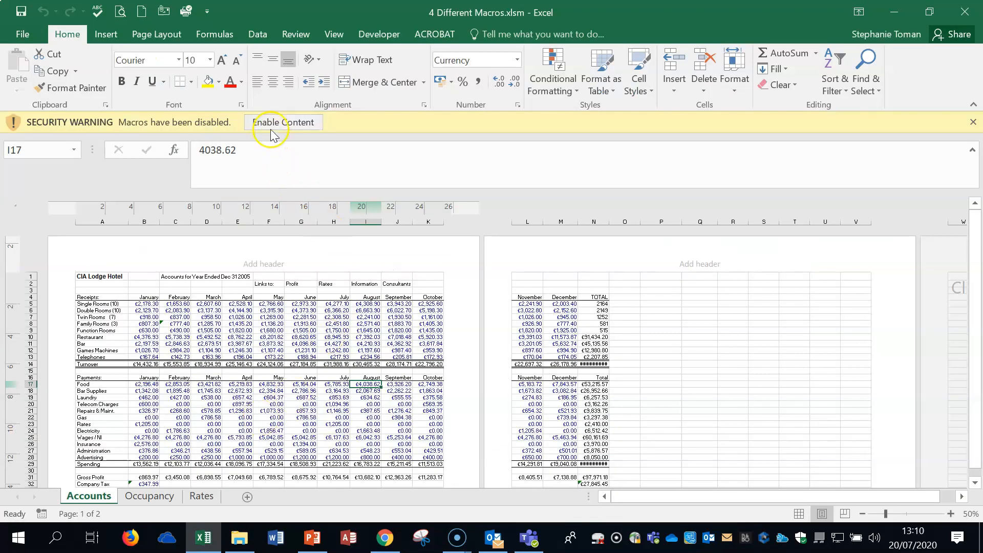
left_click(298, 126)
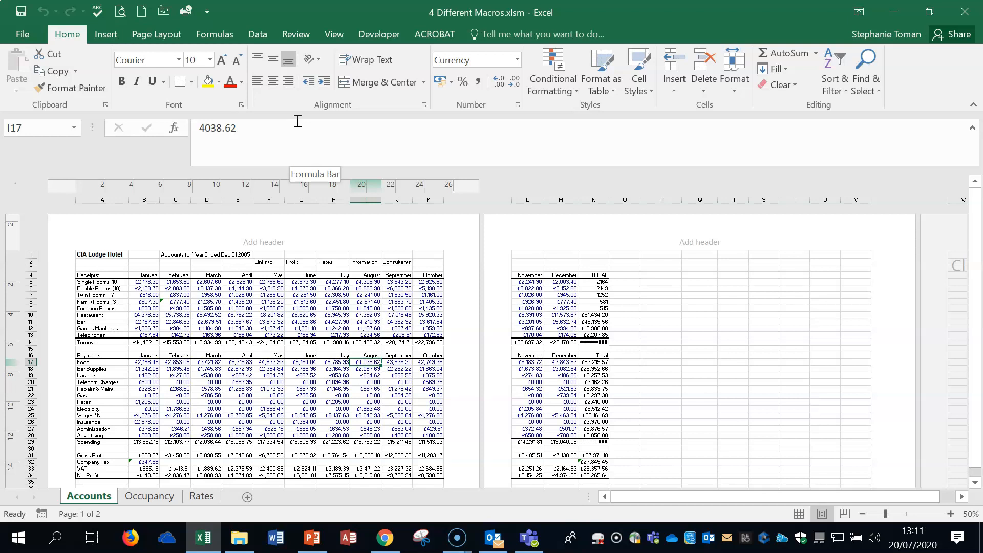
Step: Start recording a macro named Name, stored in this workbook
left_click(679, 314)
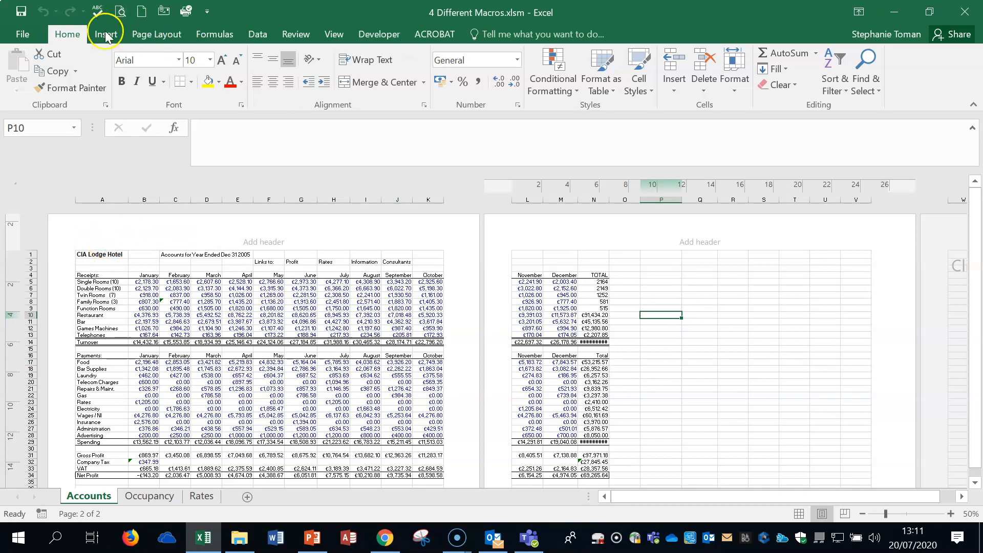
left_click(379, 34)
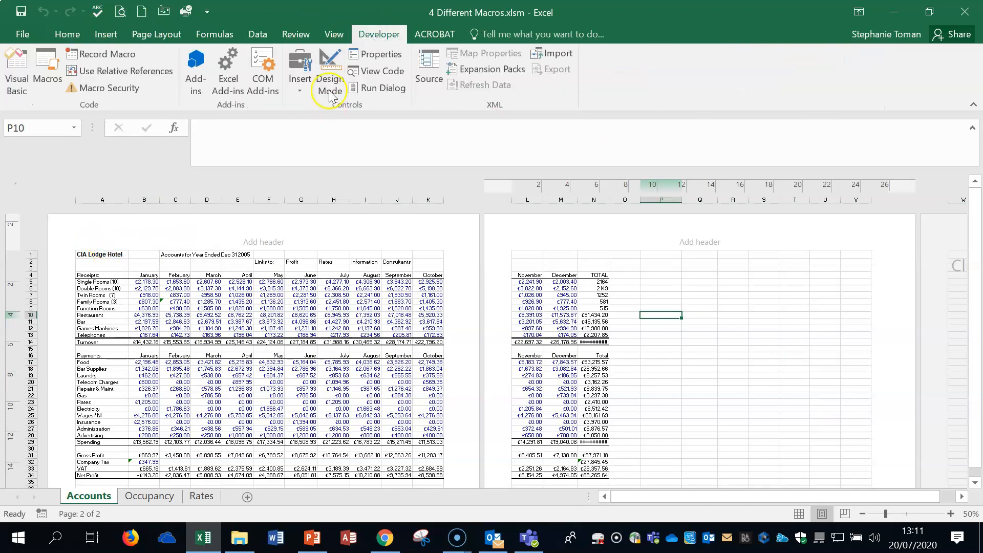
left_click(116, 55)
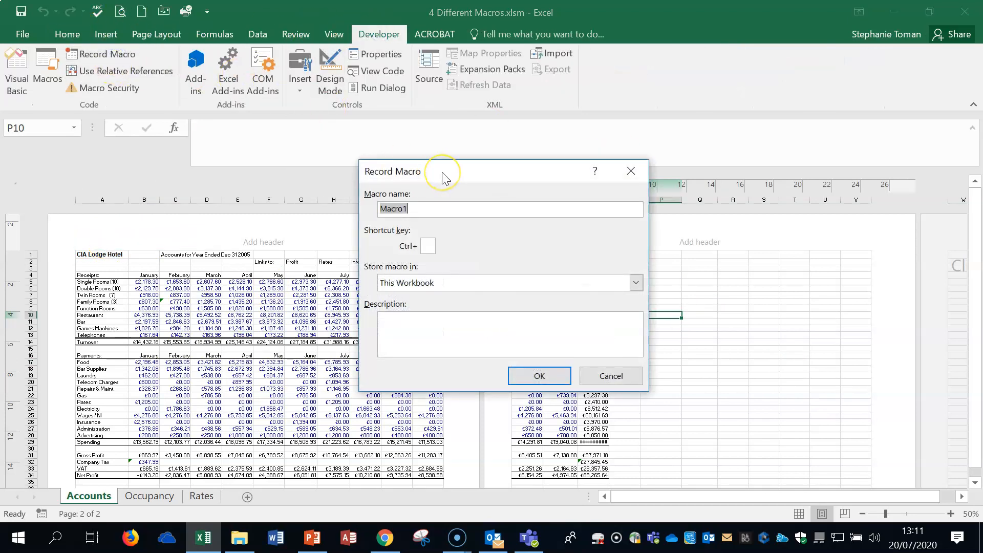
type("Name")
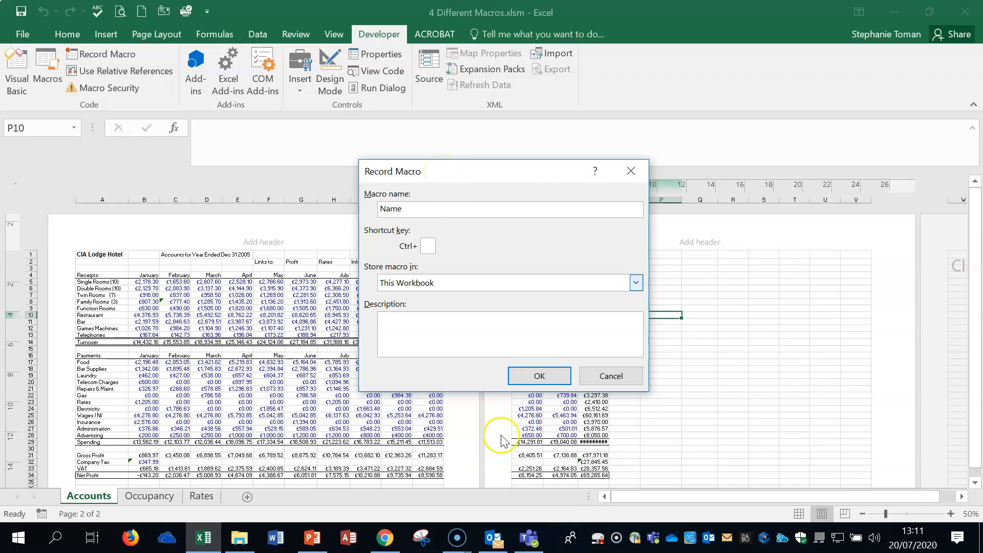
left_click(538, 375)
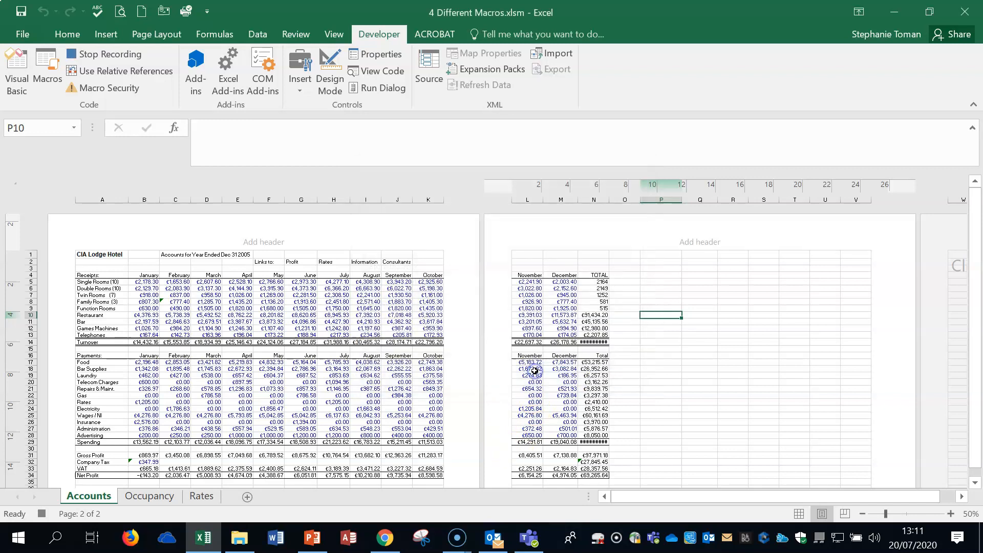
Step: Leave the header editing, switch the Accounts sheet to Normal view and return it to Page Layout view
left_click(102, 240)
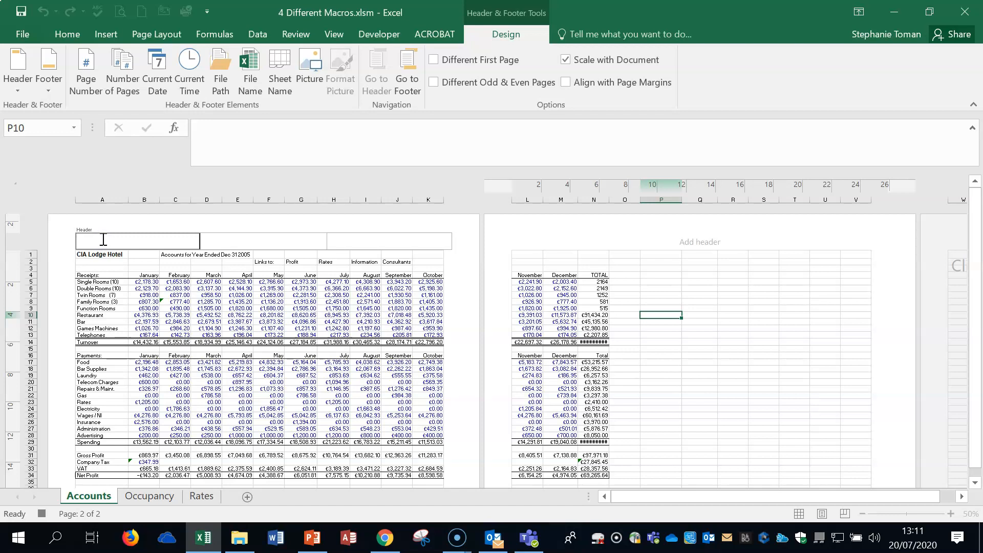
left_click(797, 515)
left_click(797, 421)
left_click(798, 513)
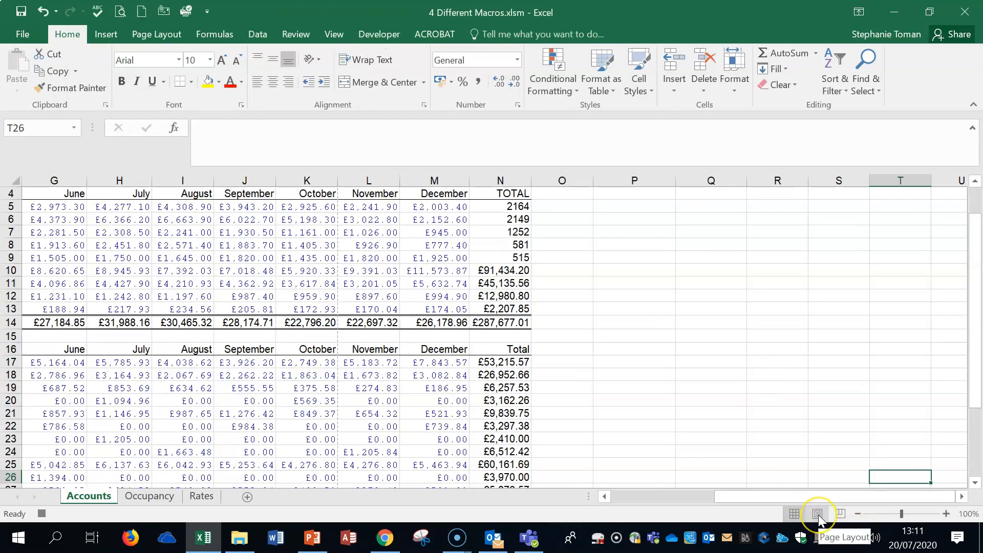
left_click(818, 514)
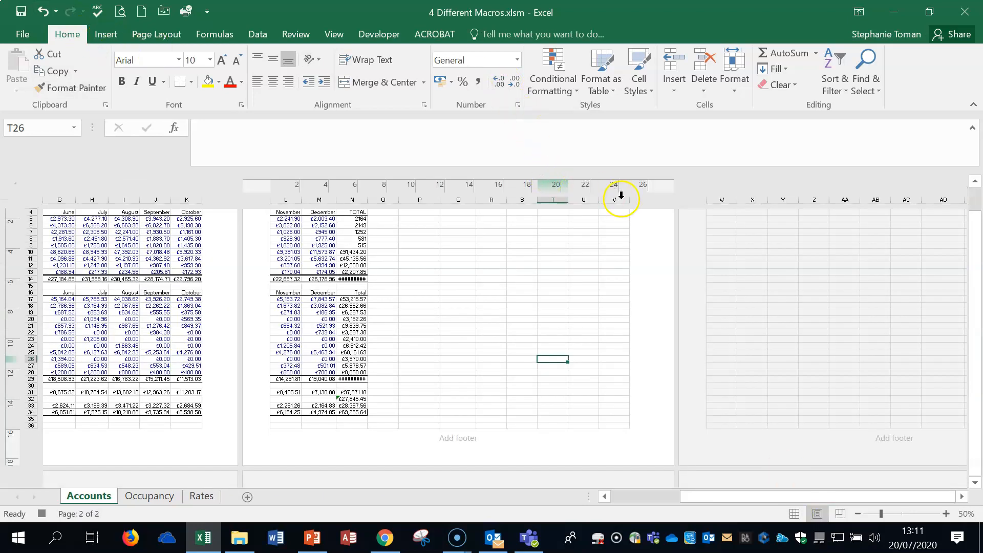
scroll(281, 245, "up", 3)
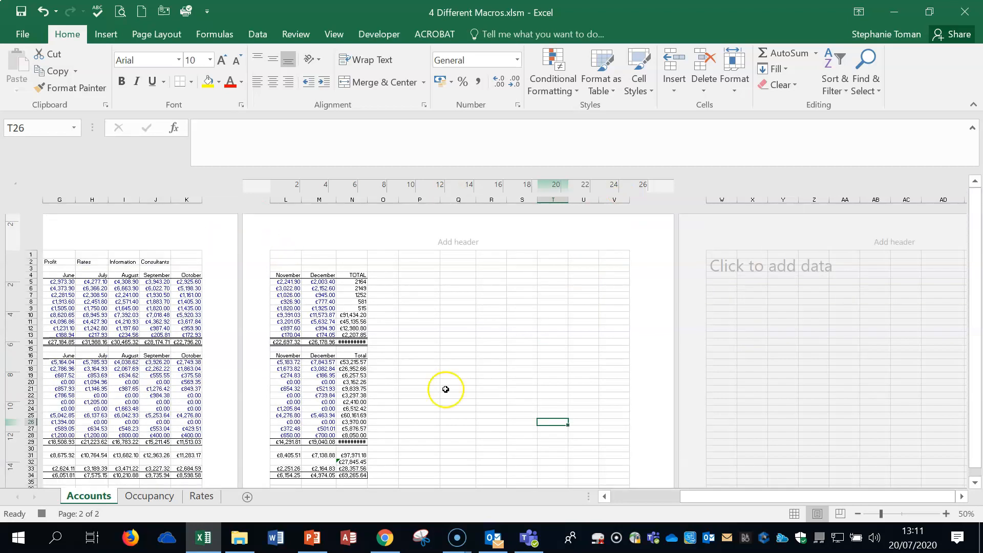
Step: Enter the author's first name in the left section of the Accounts page header and stop recording the macro
left_click_drag(685, 497, 625, 496)
left_click(106, 239)
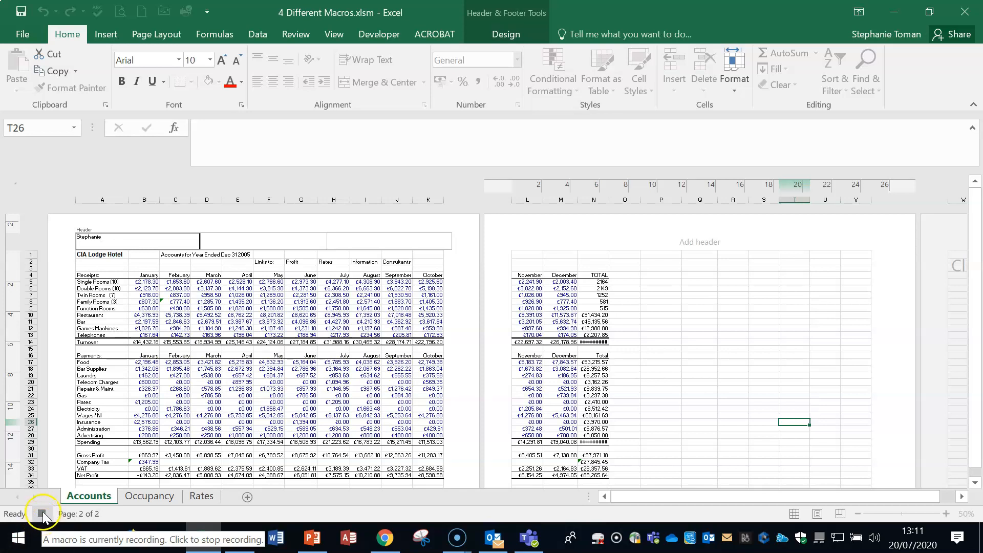
left_click(379, 32)
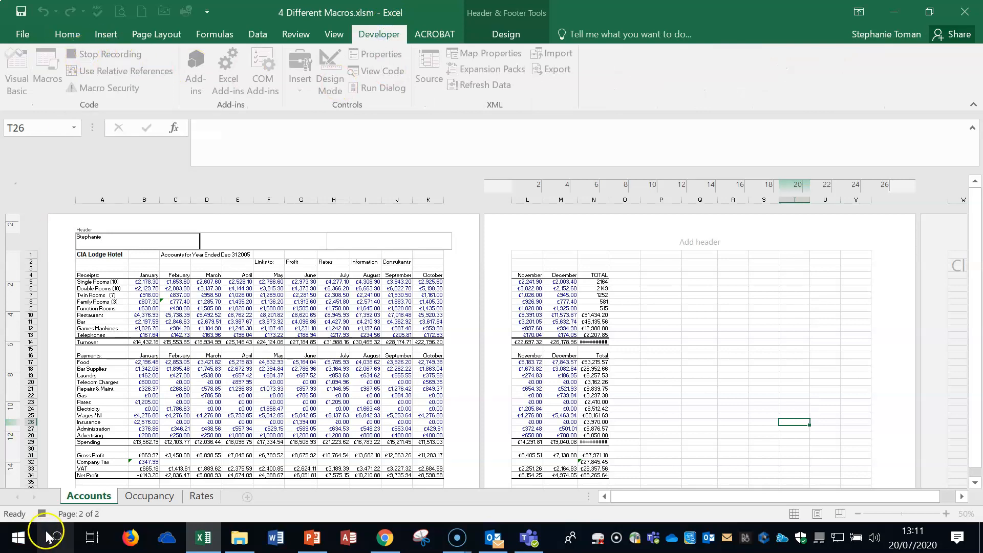
left_click(41, 513)
left_click(211, 363)
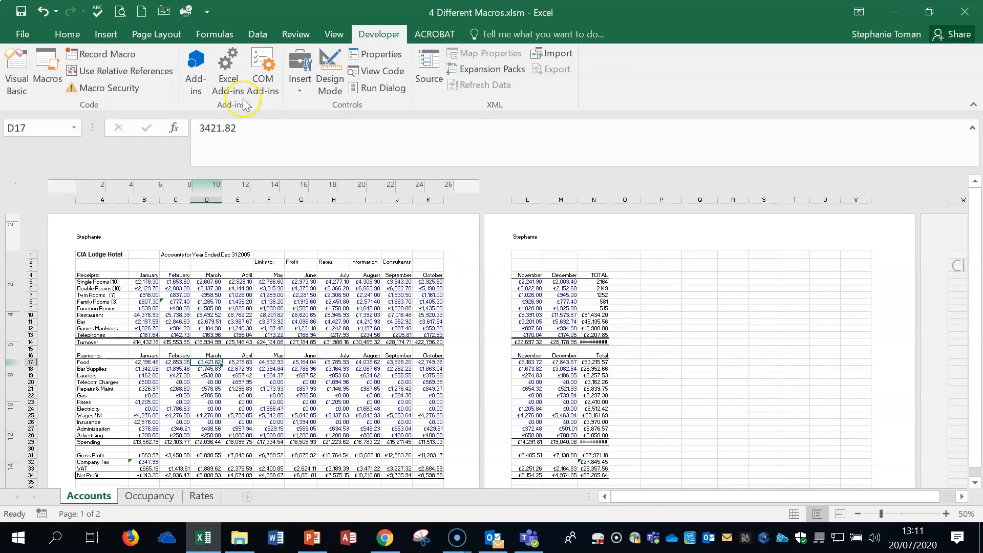
Step: Check the macro list for the recorded Name macro, then close the list without running it
left_click(46, 66)
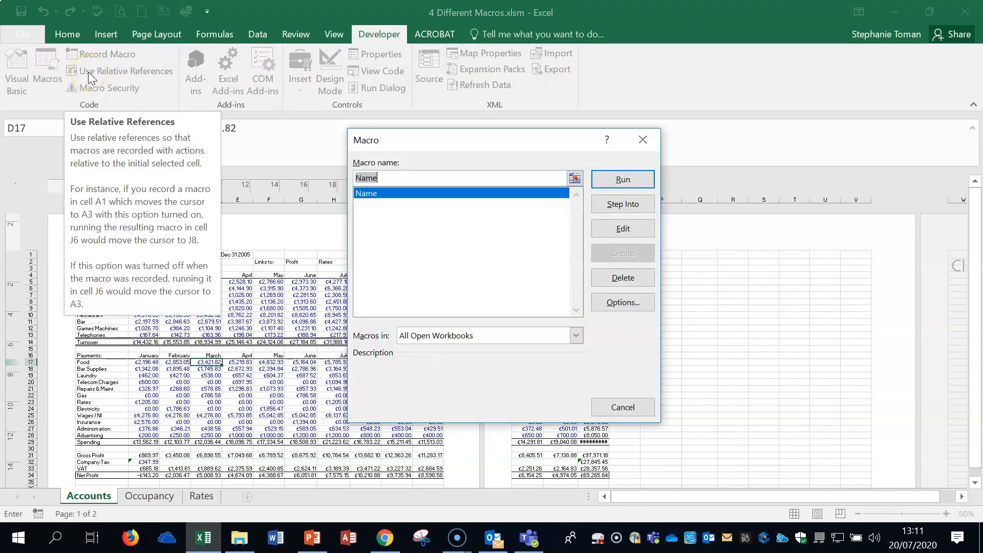
left_click(643, 140)
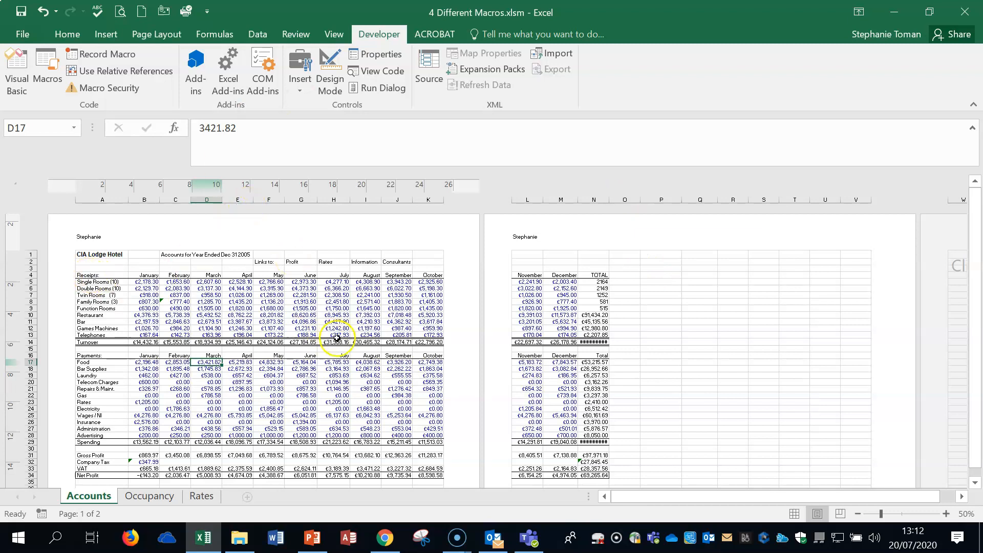
scroll(338, 333, "down", 3)
scroll(340, 330, "up", 3)
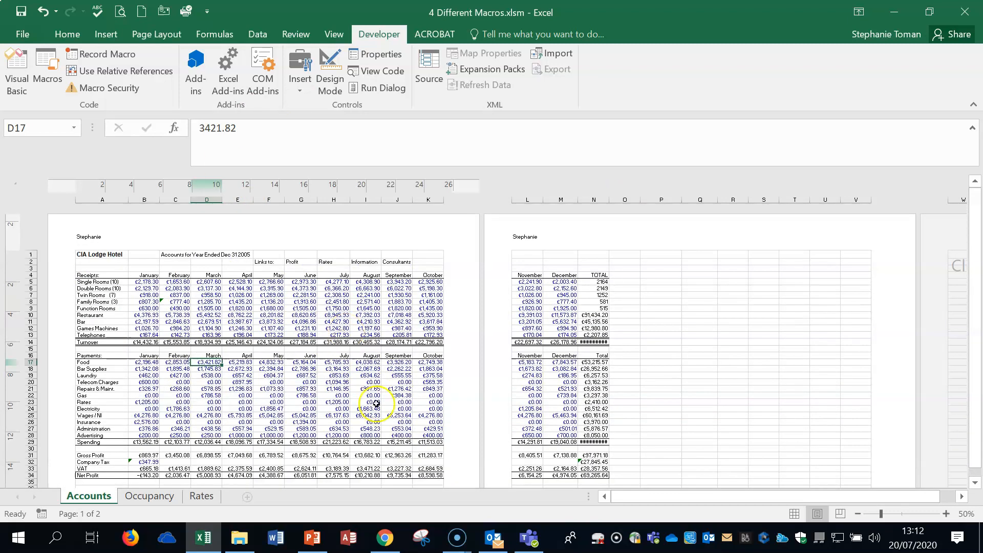
Step: Record a macro named border in this workbook that applies All Borders to cells A4:N34, then stop recording and deselect the range
left_click(91, 54)
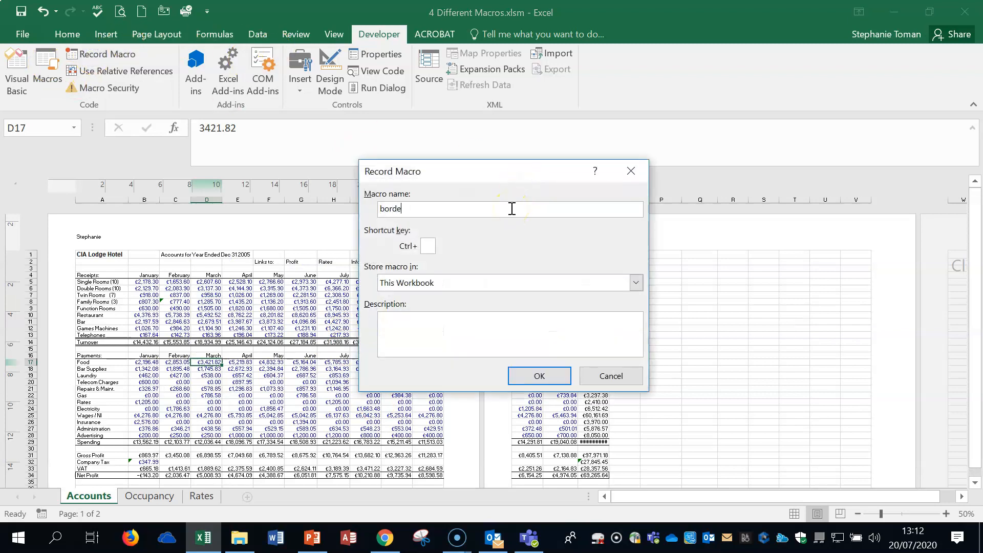
left_click(540, 376)
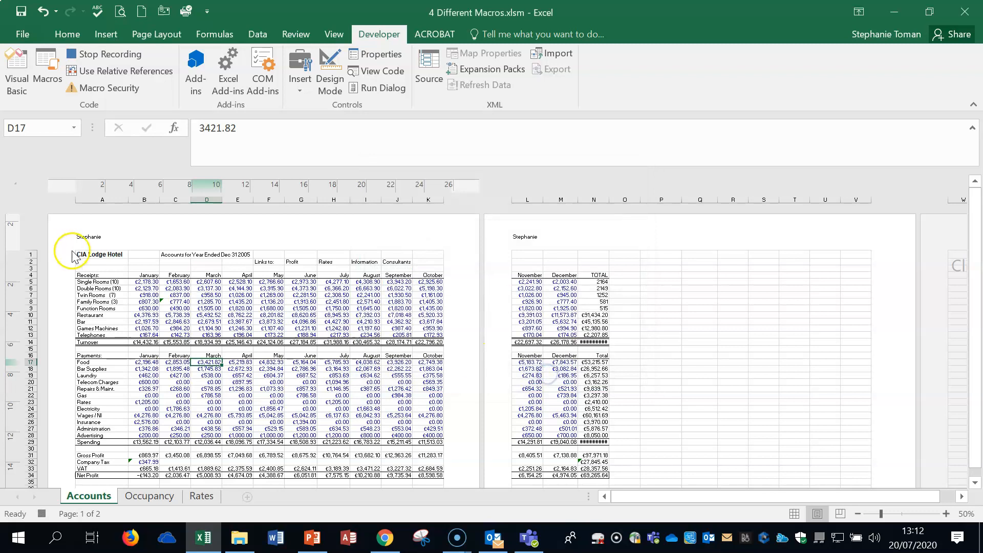
left_click_drag(92, 277, 589, 426)
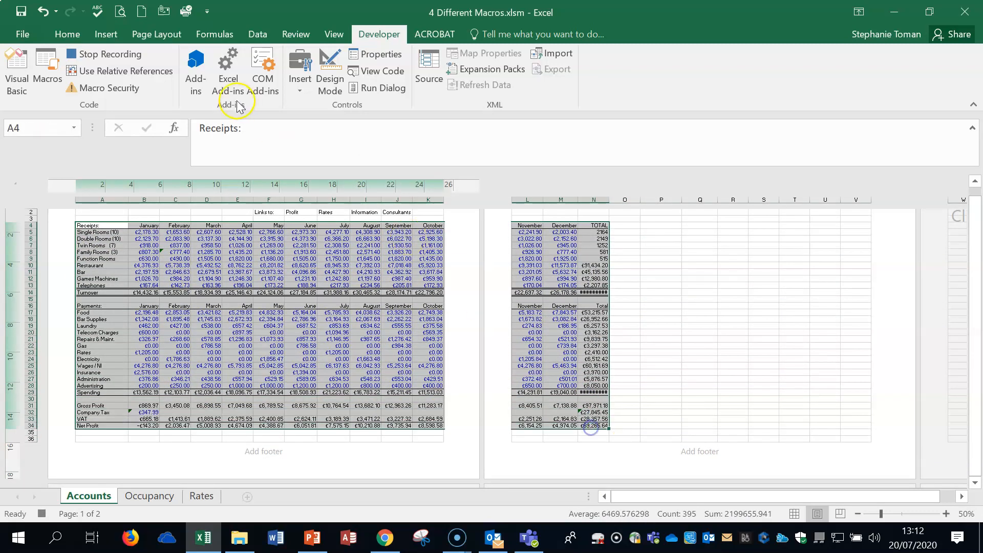
left_click(68, 34)
left_click(191, 82)
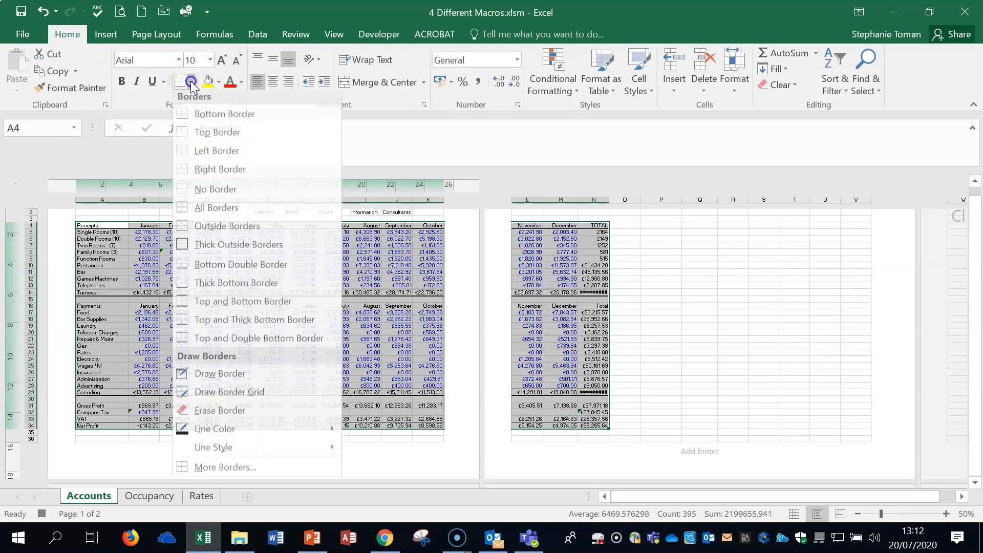
left_click(201, 210)
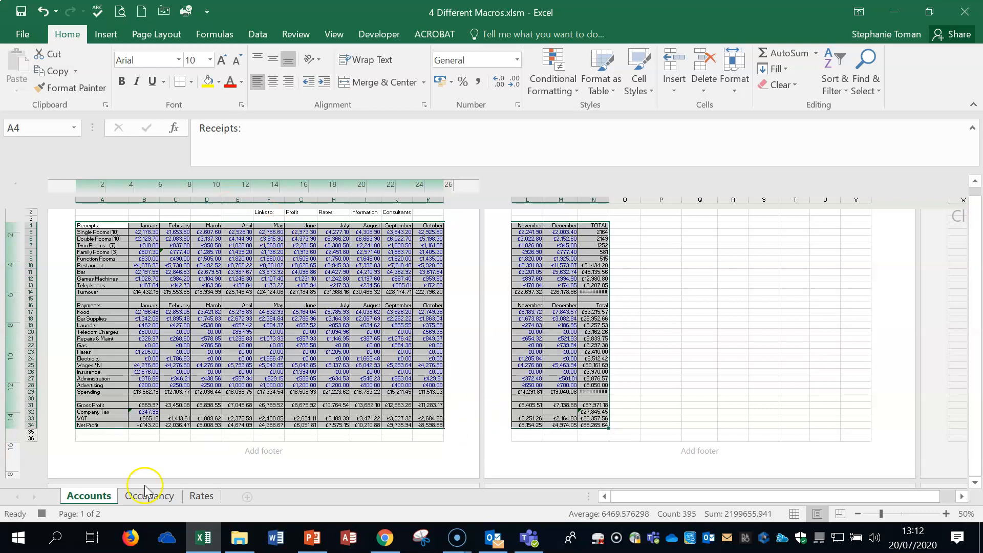
left_click(42, 513)
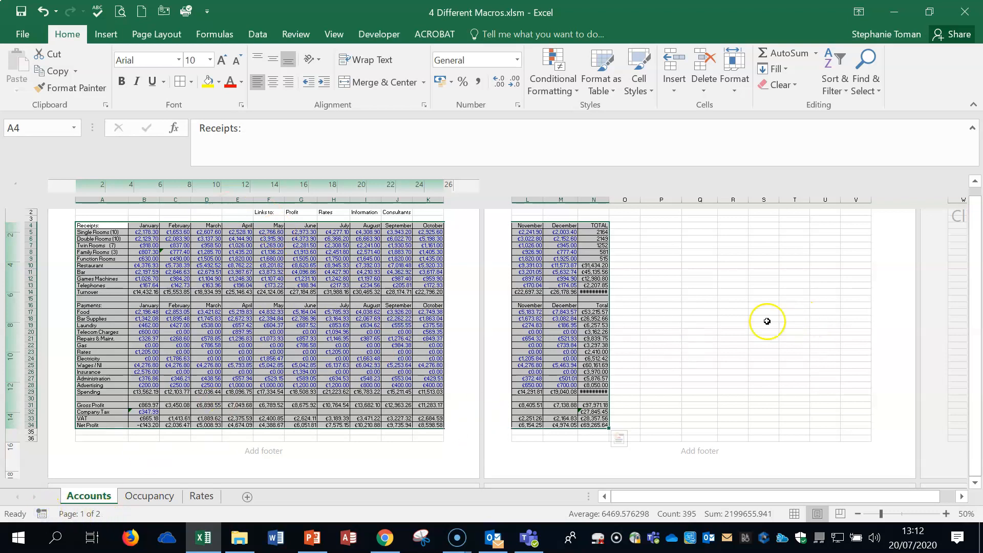
left_click(767, 319)
scroll(776, 310, "up", 2)
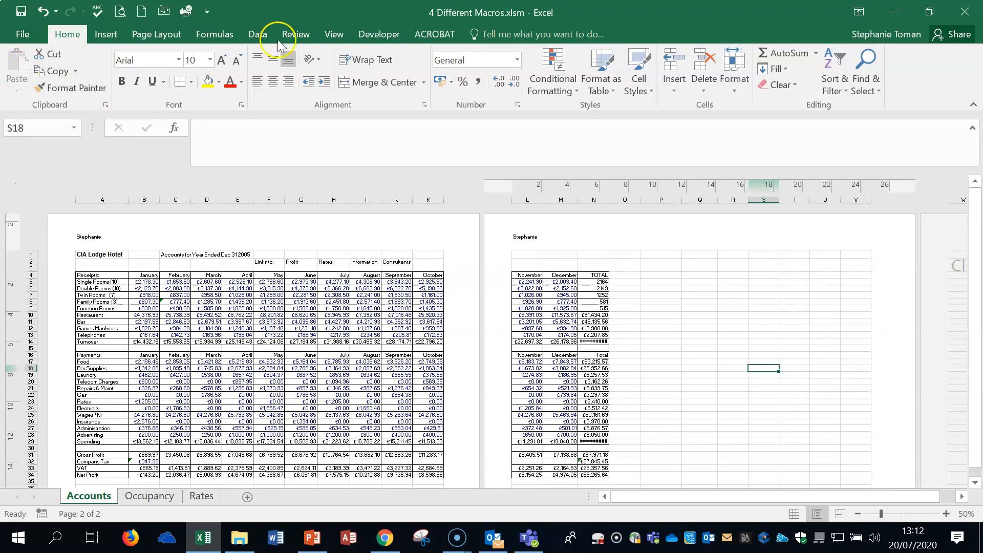
Step: Check that the macro list contains both the border and Name macros, then close it without running either
left_click(378, 33)
left_click(48, 71)
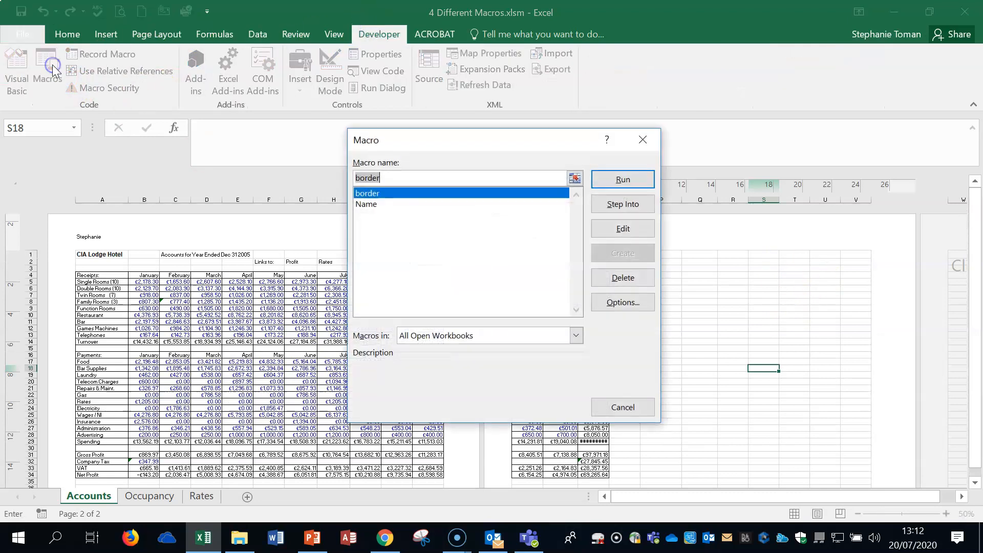
left_click(641, 139)
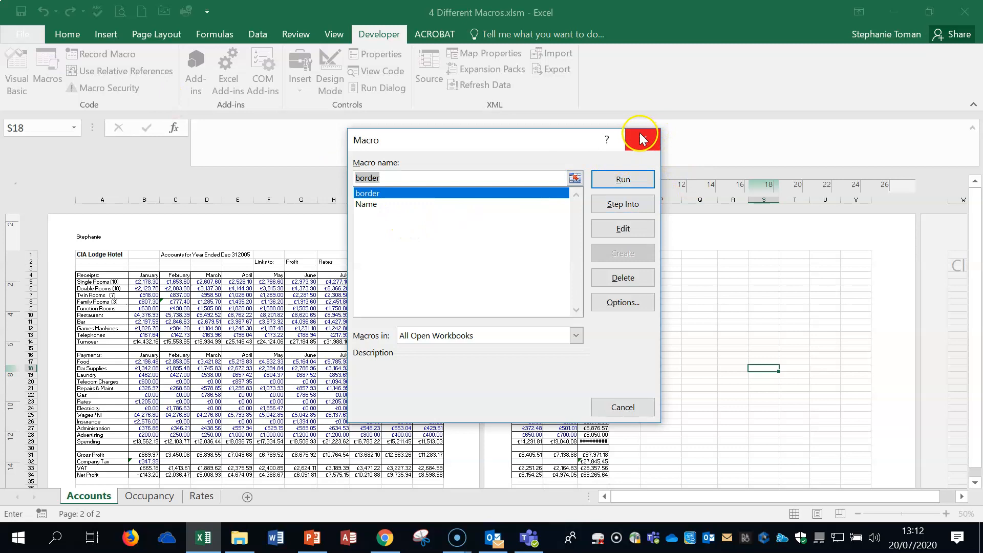
Step: Start recording a third macro named To_fill, stored in this workbook
left_click(733, 295)
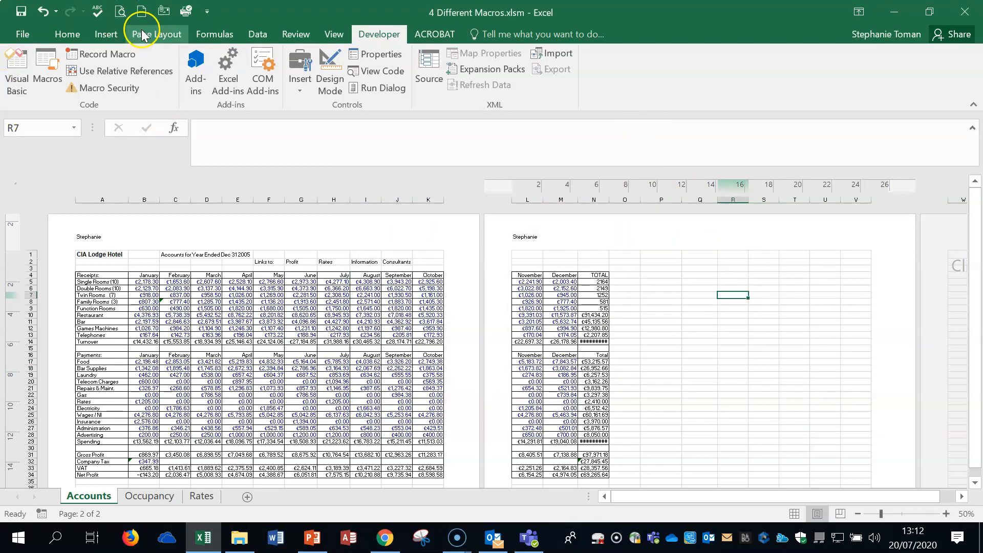
left_click(83, 56)
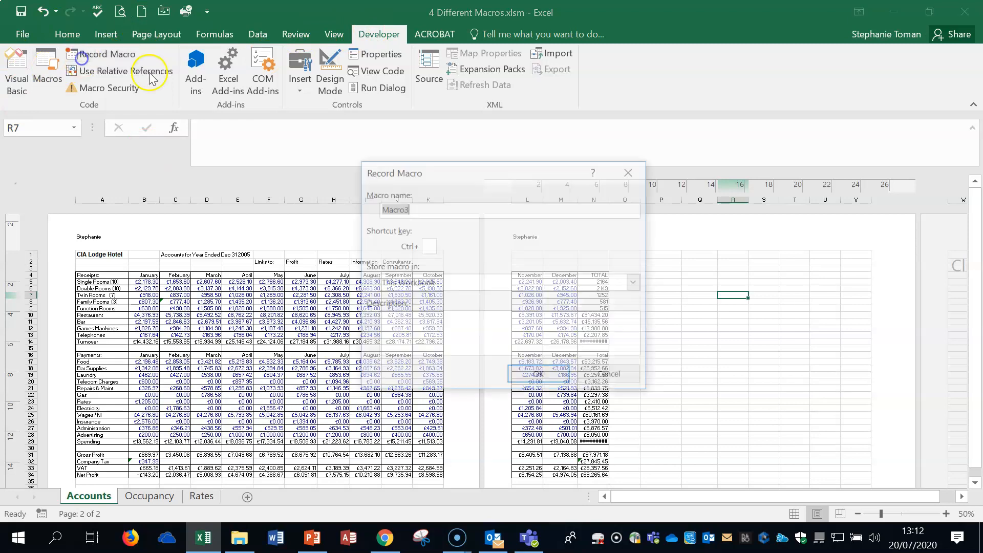
type("To_fi")
type("ll")
left_click(543, 374)
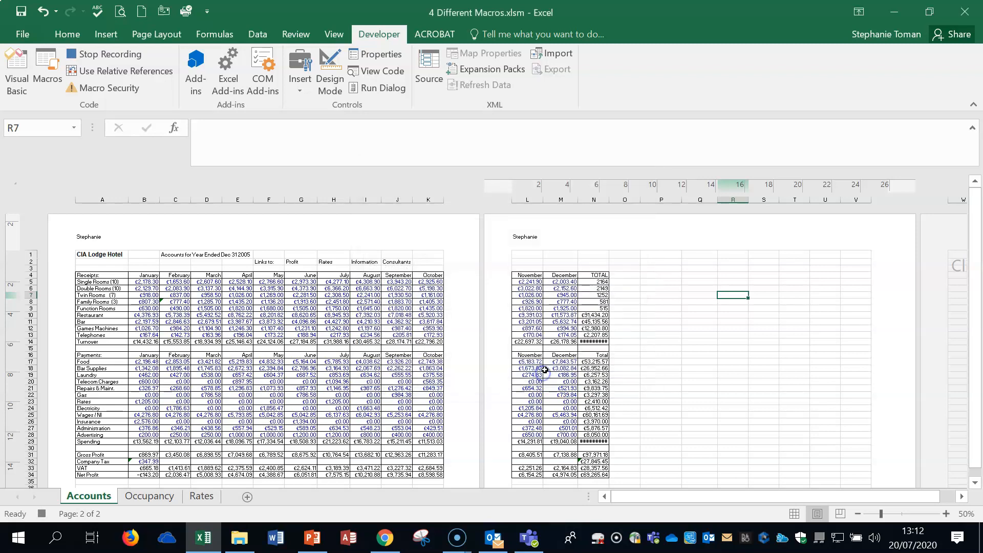
Step: Set the Accounts sheet's scale-to-fit width to 1 page and stop recording the macro
left_click(158, 34)
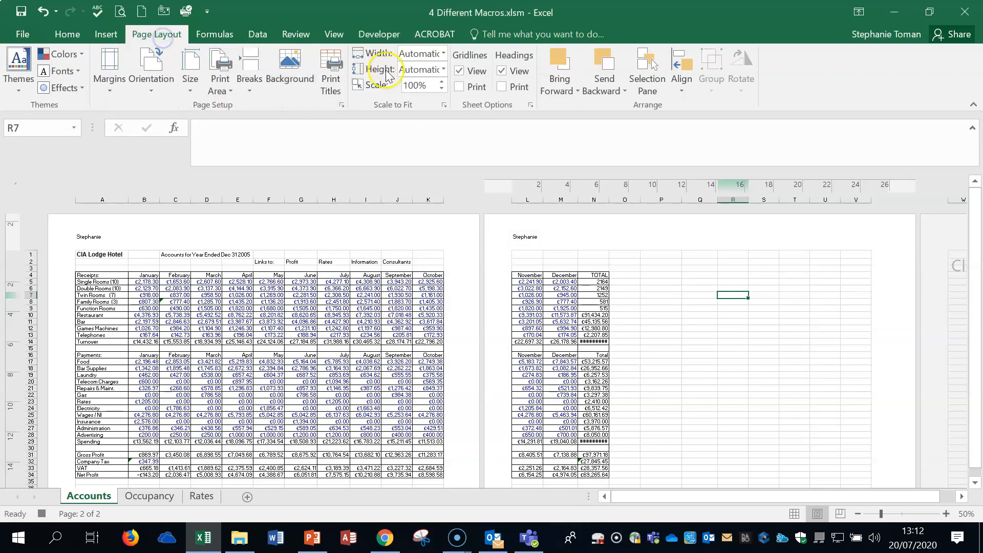
left_click(444, 54)
left_click(418, 70)
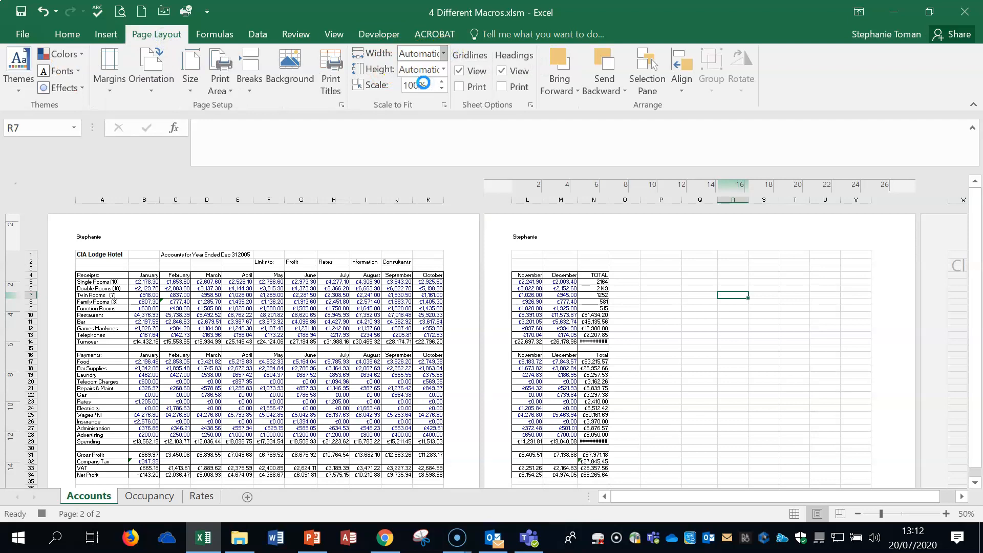
left_click(764, 307)
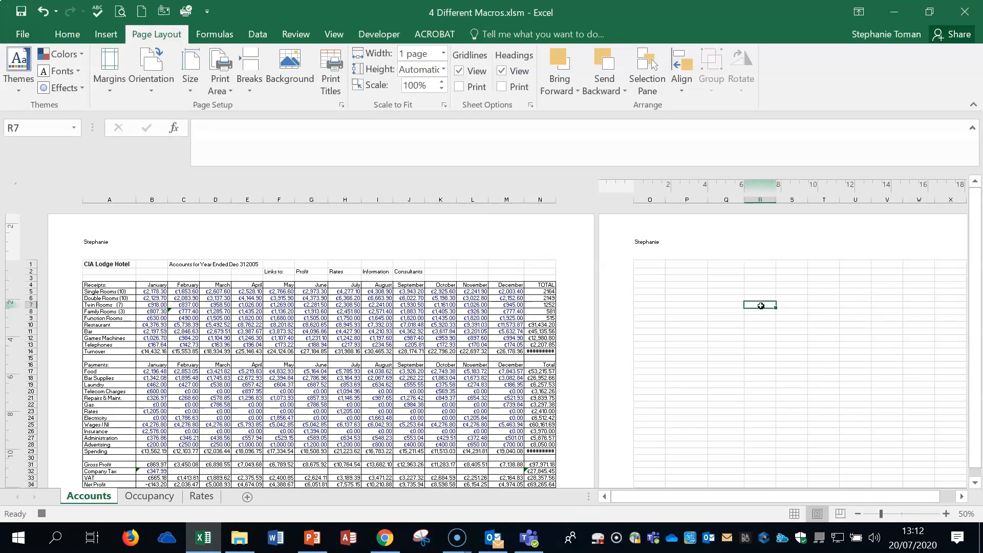
scroll(729, 351, "down", 3)
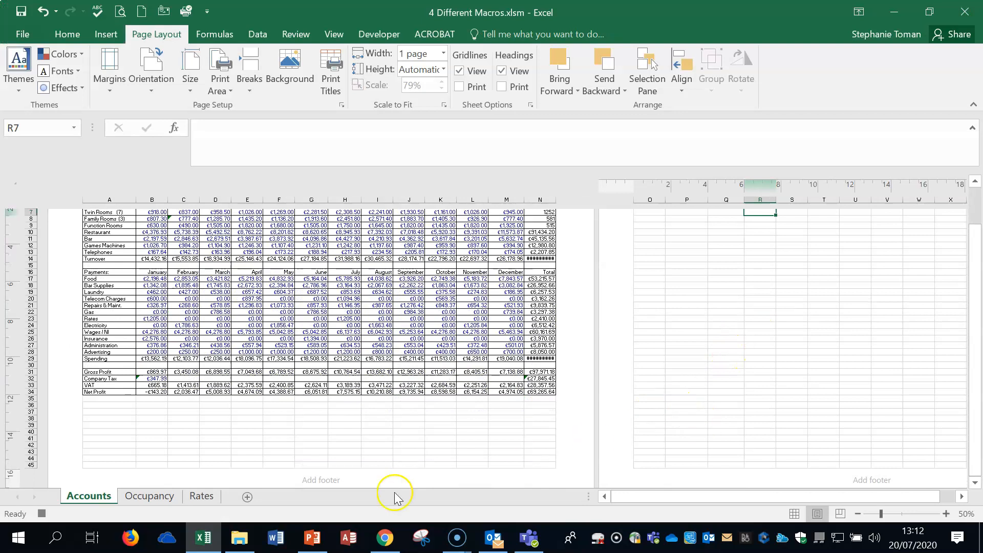
left_click(42, 514)
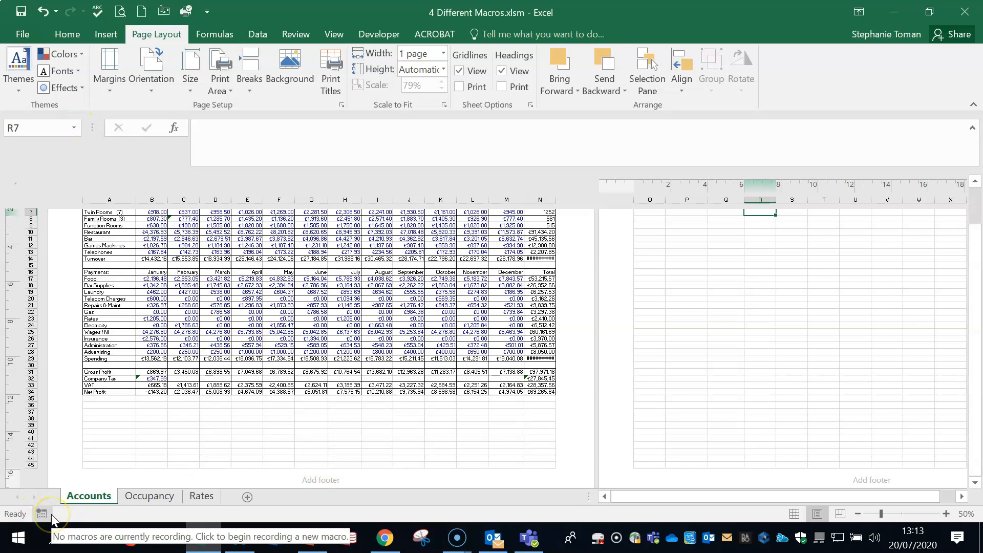
Step: Check that saving a copy in the 17 Macros folder uses the Excel Macro-Enabled Workbook (*.xlsm) type, then cancel without saving
left_click(22, 34)
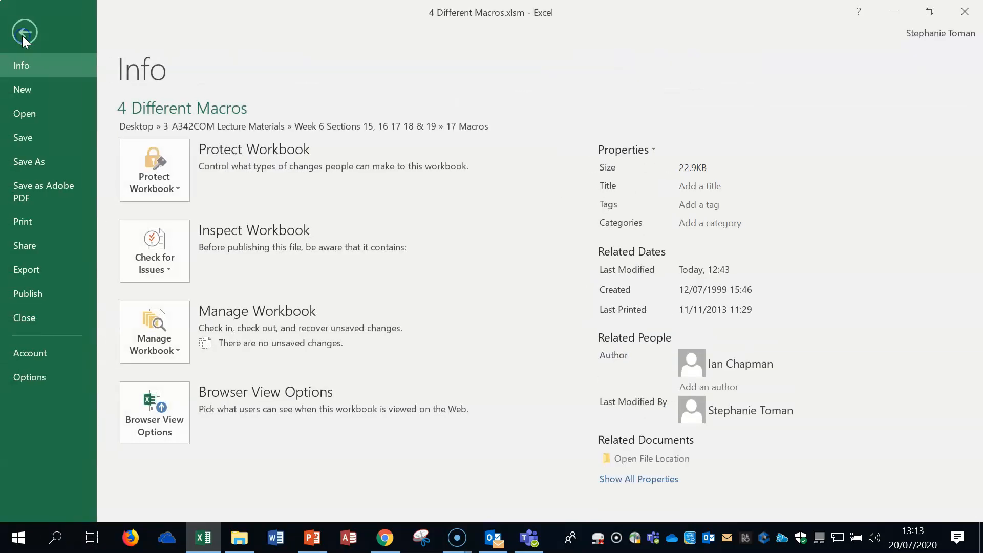
left_click(41, 167)
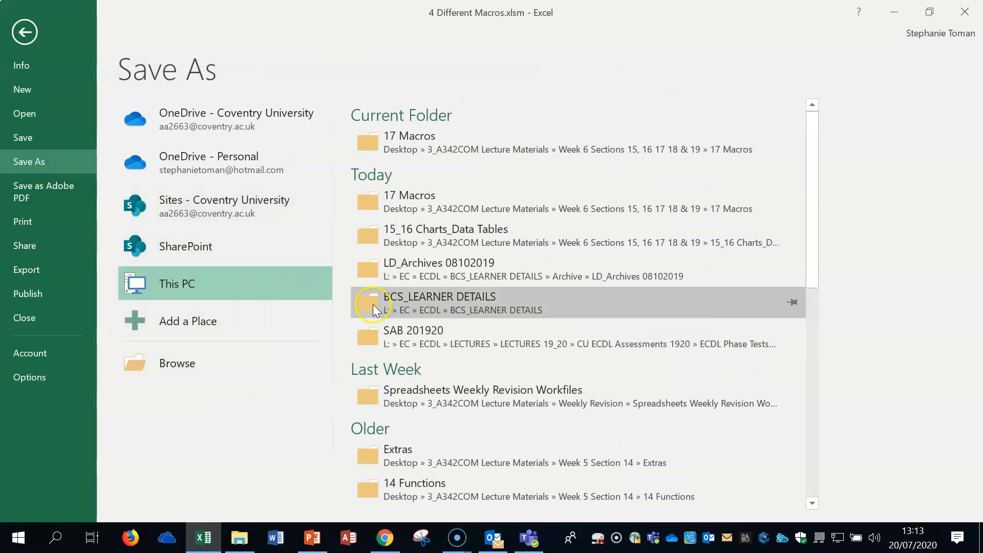
left_click(518, 153)
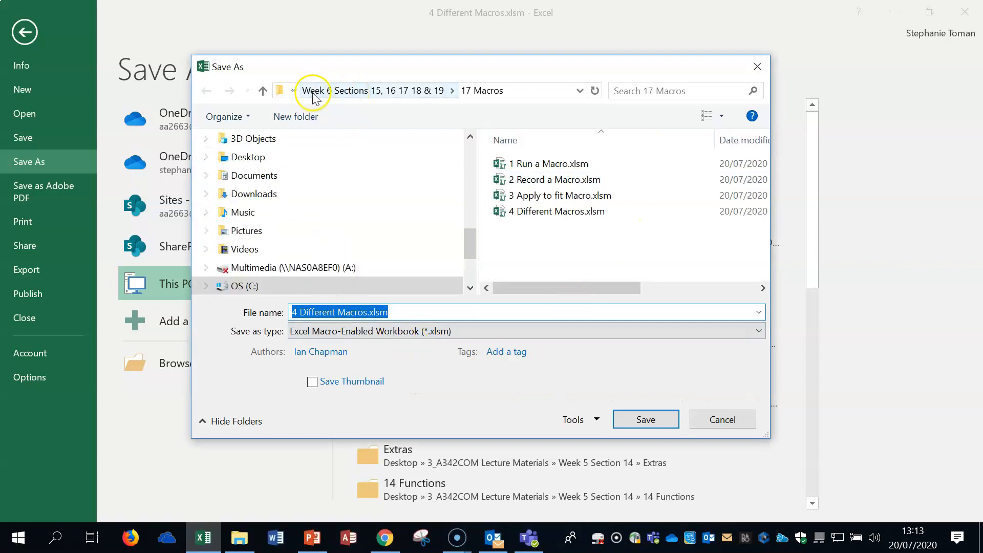
left_click(482, 336)
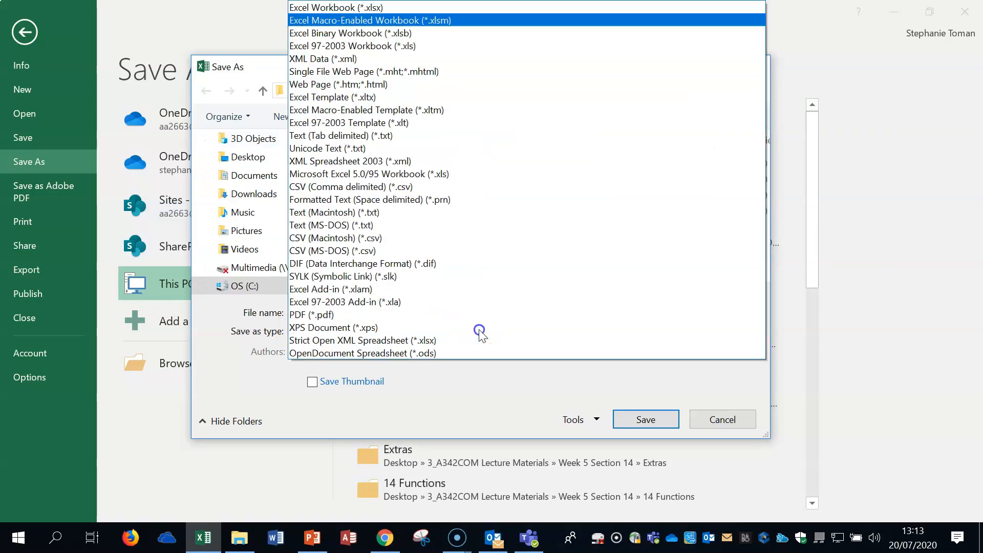
left_click(377, 20)
left_click(411, 310)
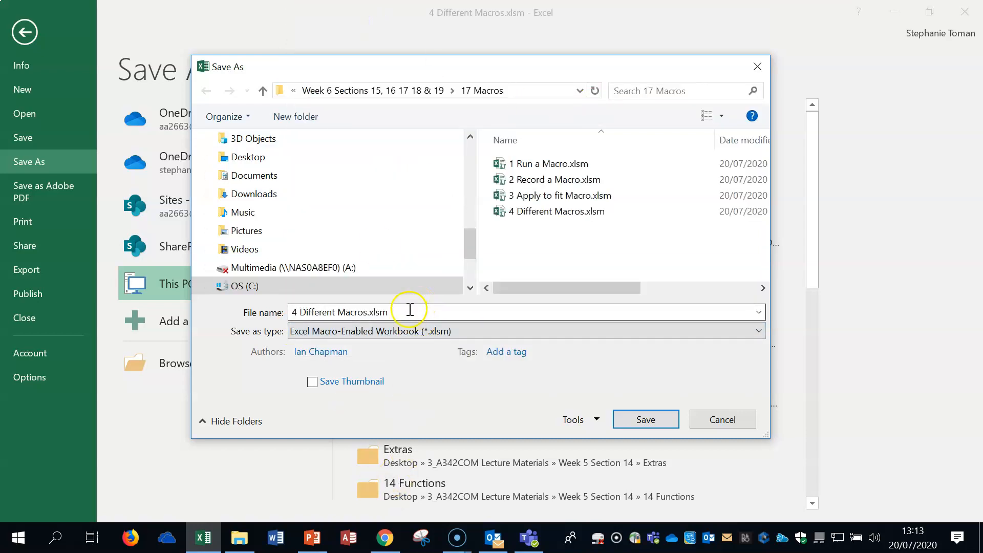
left_click(719, 421)
left_click(25, 32)
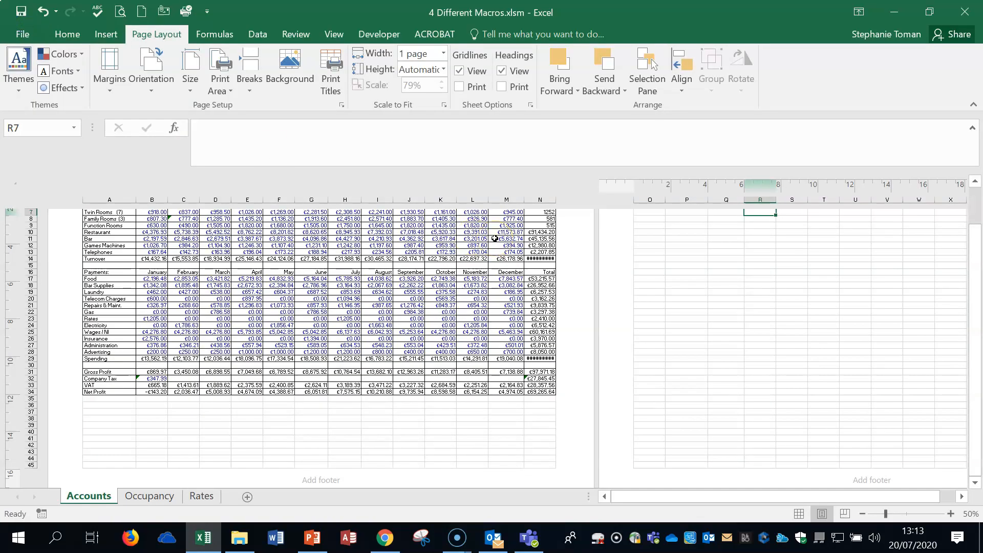
Step: Review the top of the Accounts sheet and the border, Name and To_fit macros in the macro list, then close the list
left_click(428, 411)
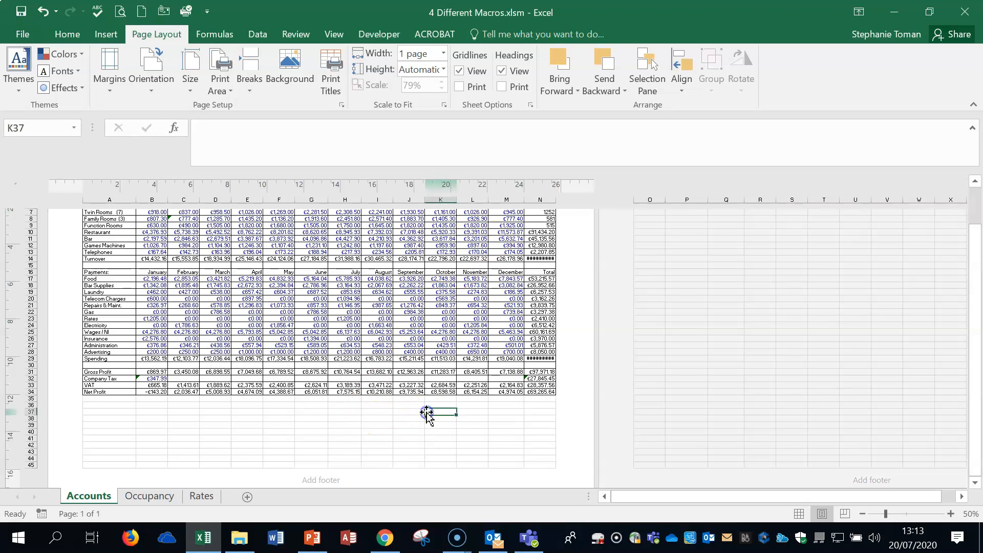
scroll(427, 414, "up", 4)
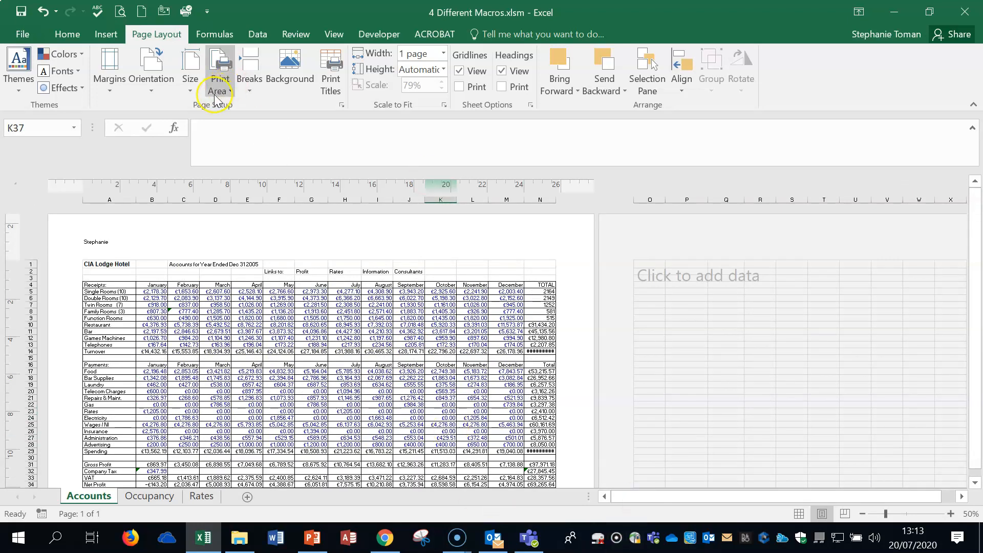
left_click(379, 34)
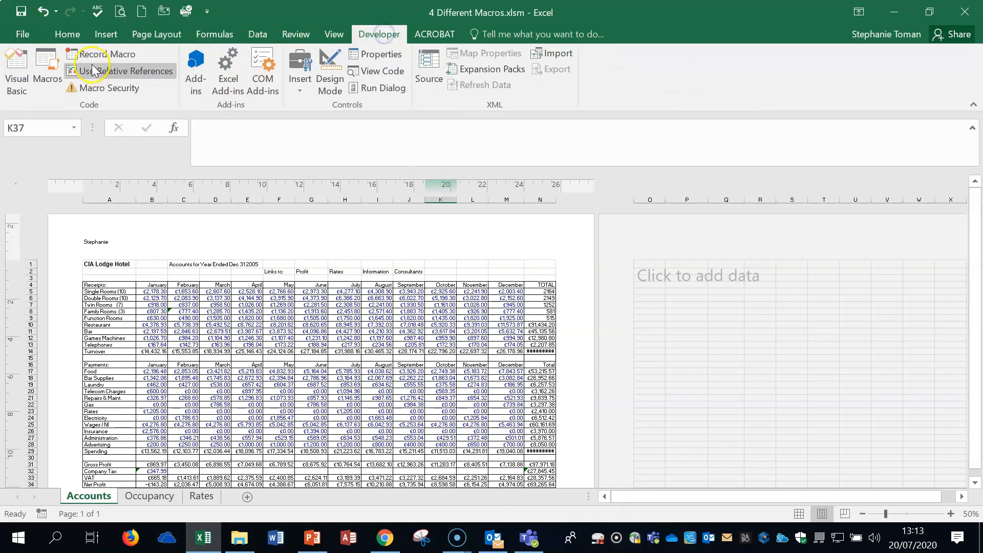
left_click(46, 67)
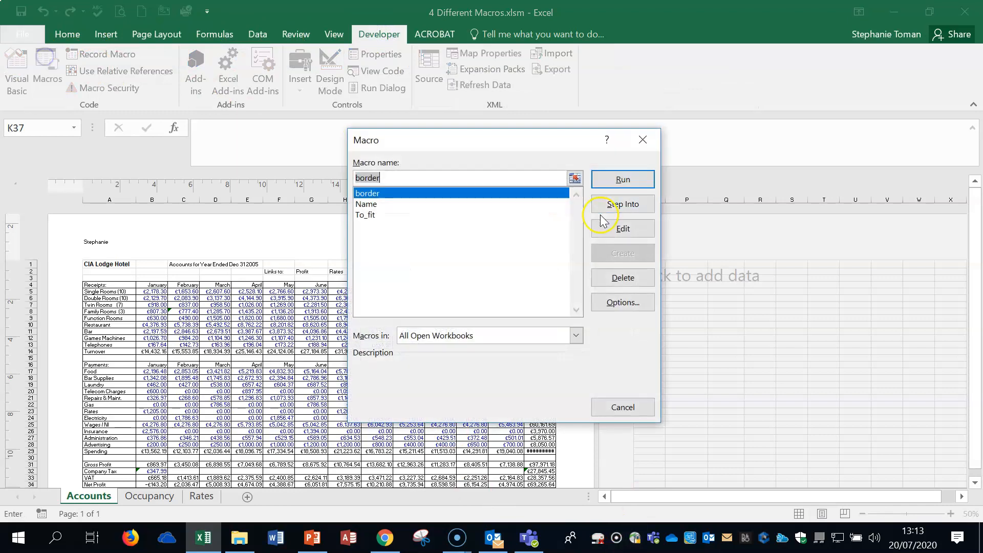
left_click(377, 205)
left_click(379, 214)
left_click(437, 205)
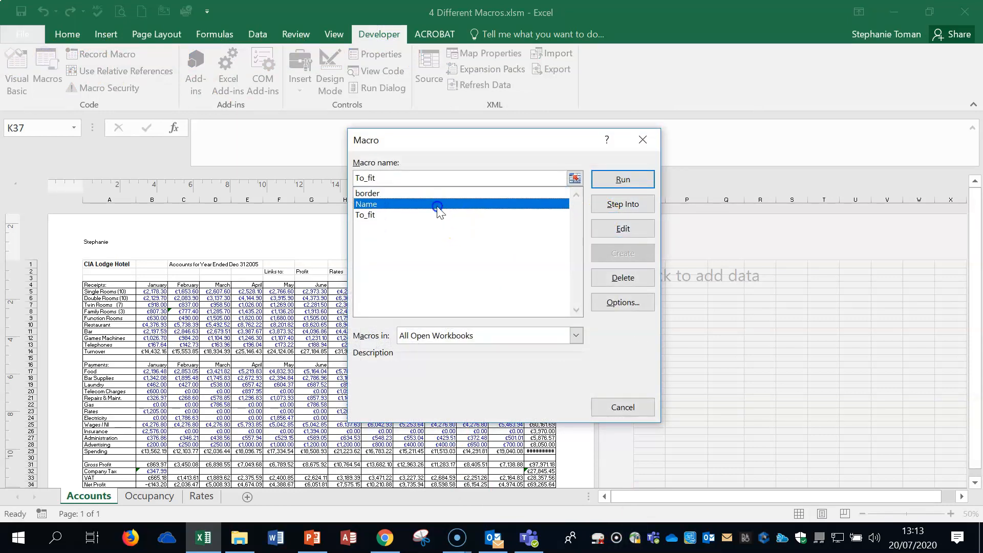
left_click(642, 139)
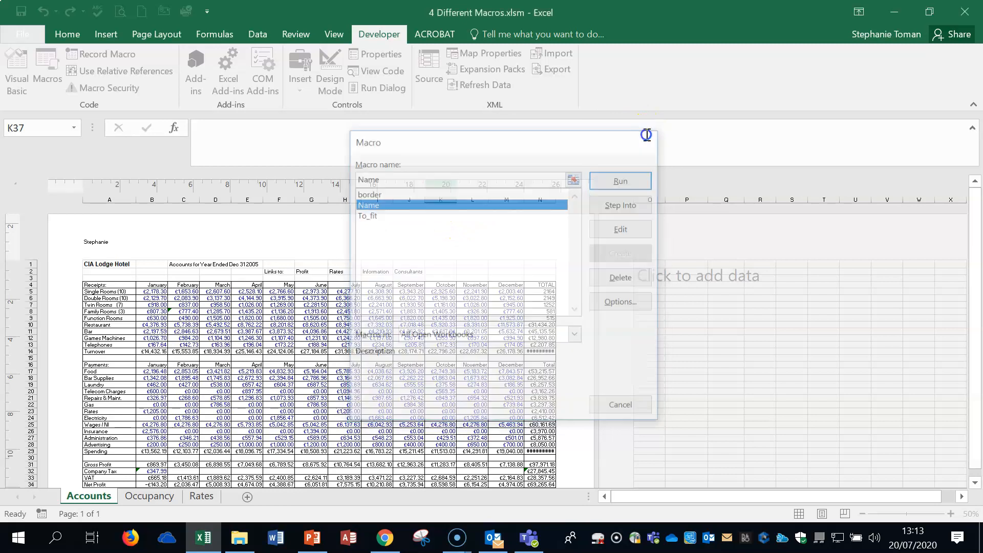
Step: Open the workbook 3 Apply to fit Macro.xlsm and run the border macro from 4 Different Macros.xlsm on its Accounts sheet
left_click(894, 12)
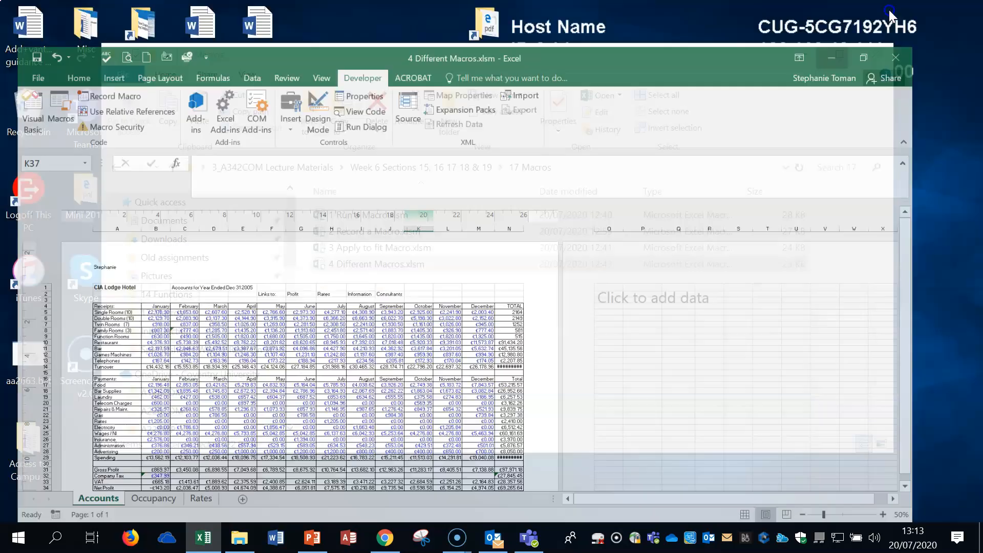
double_click(355, 247)
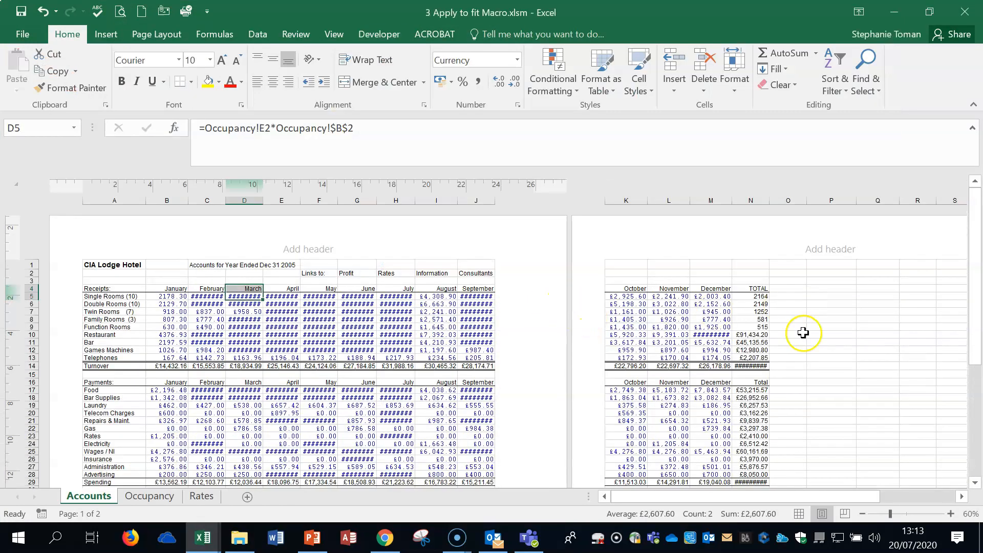
left_click(381, 32)
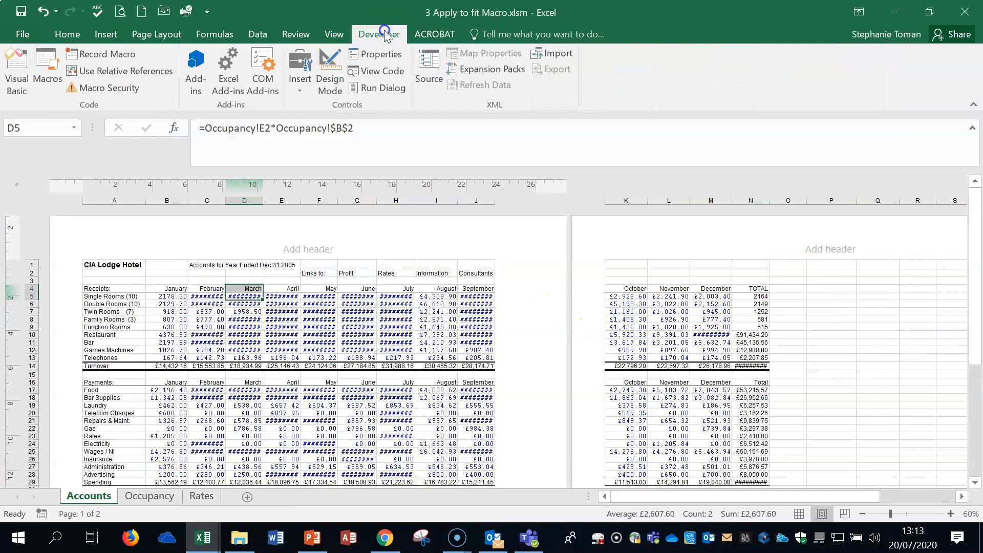
left_click(43, 69)
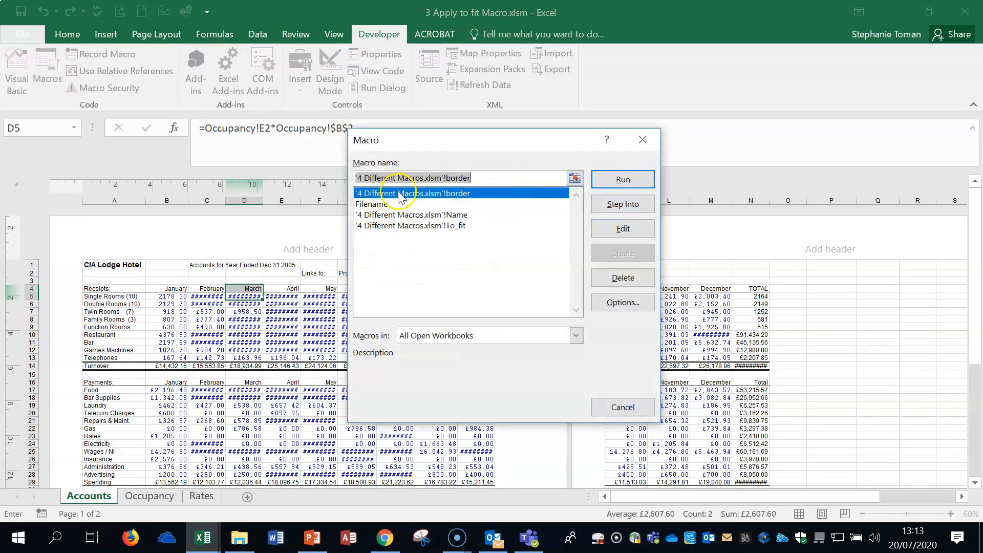
left_click(623, 179)
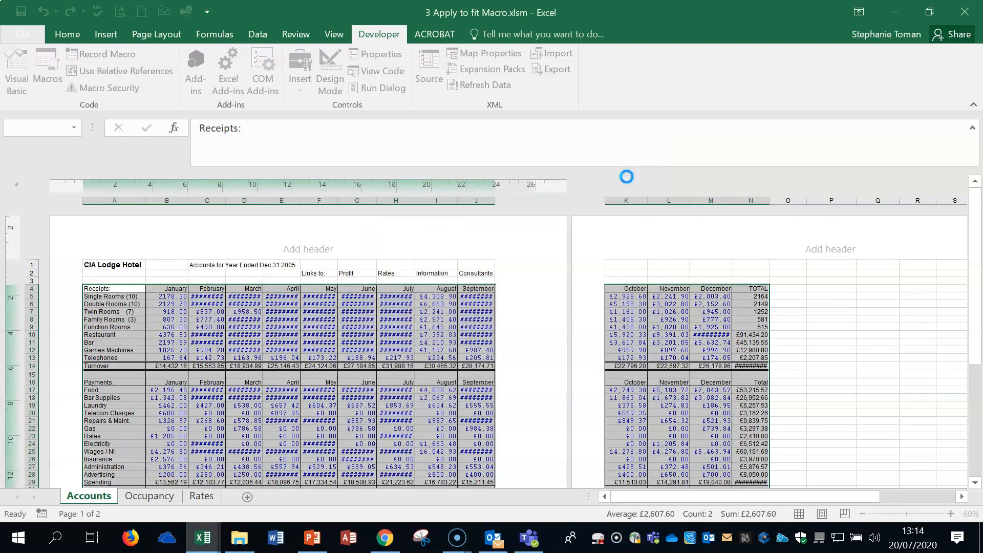
Step: Run the Name macro from 4 Different Macros.xlsm on the Accounts sheet and look over the pages
left_click(47, 70)
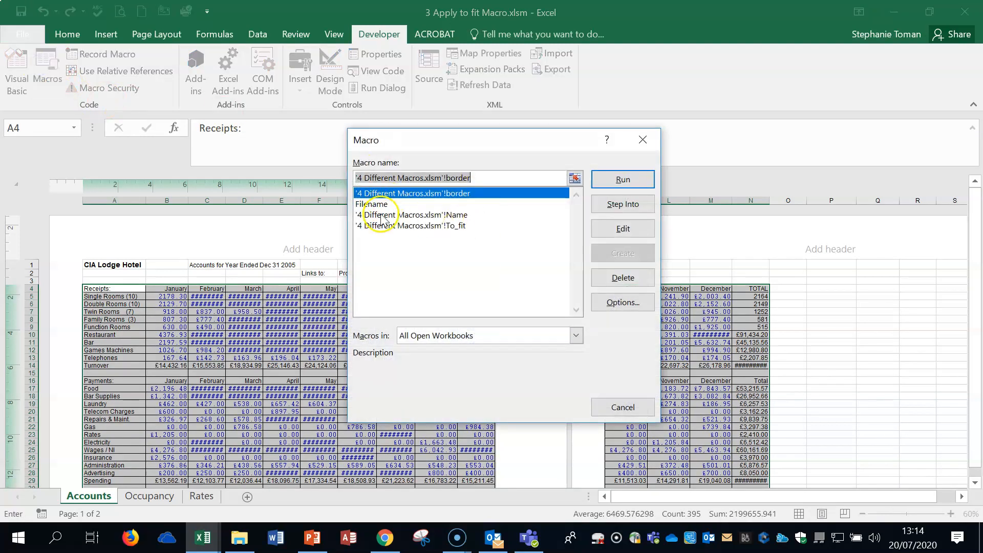
left_click(382, 215)
left_click(610, 179)
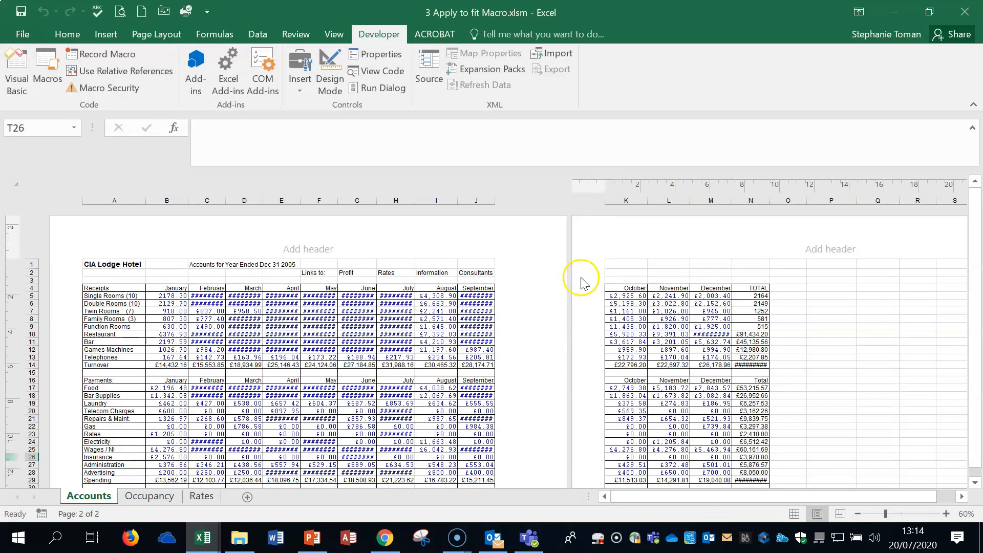
scroll(580, 260, "down", 2)
scroll(581, 260, "up", 2)
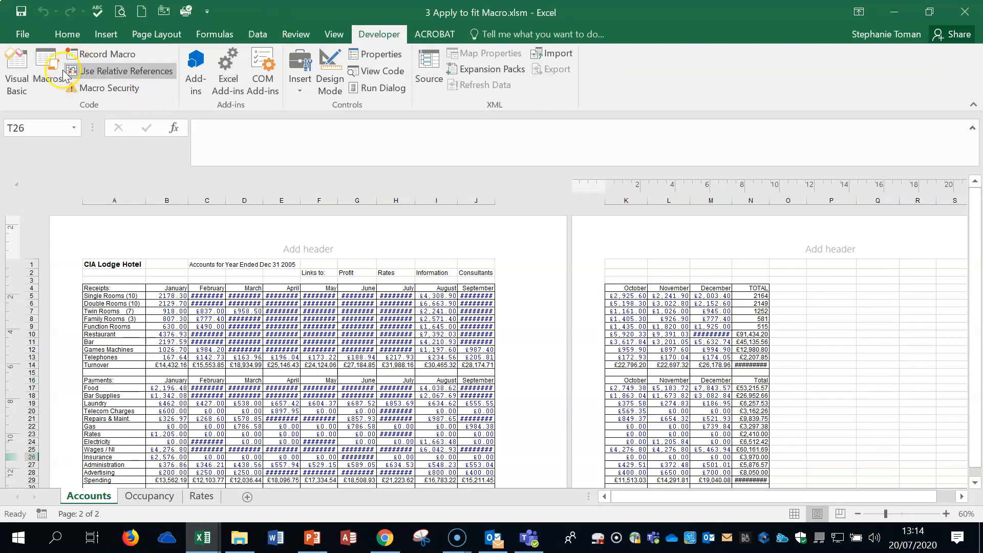
Step: Run the To_fit macro from 4 Different Macros.xlsm on the Accounts sheet and check the page layout
left_click(43, 65)
left_click(418, 226)
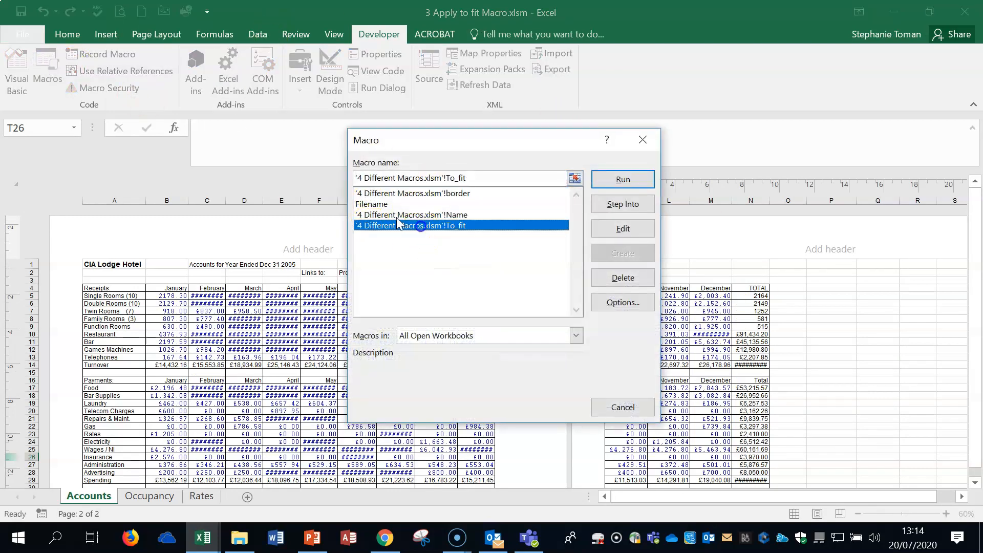
left_click(624, 180)
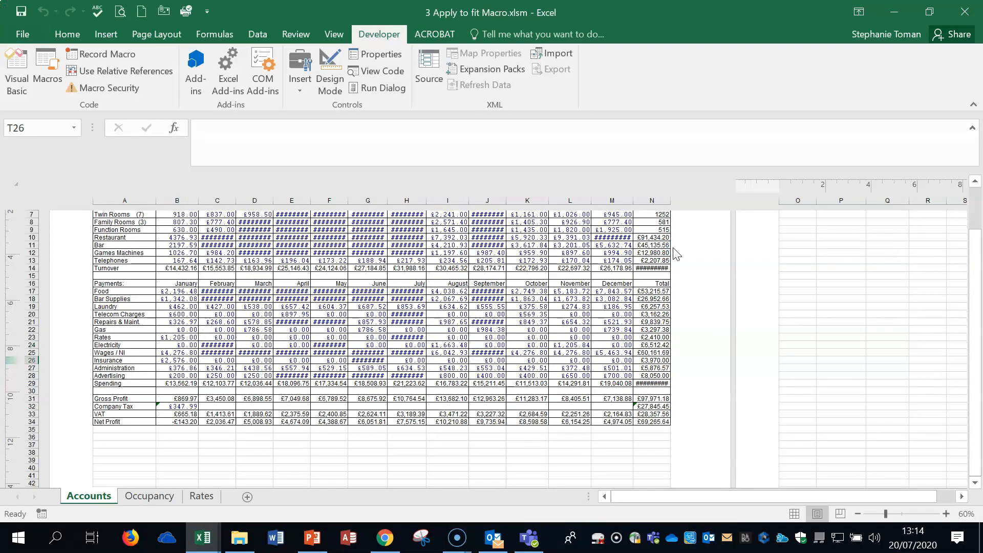
scroll(664, 292, "up", 5)
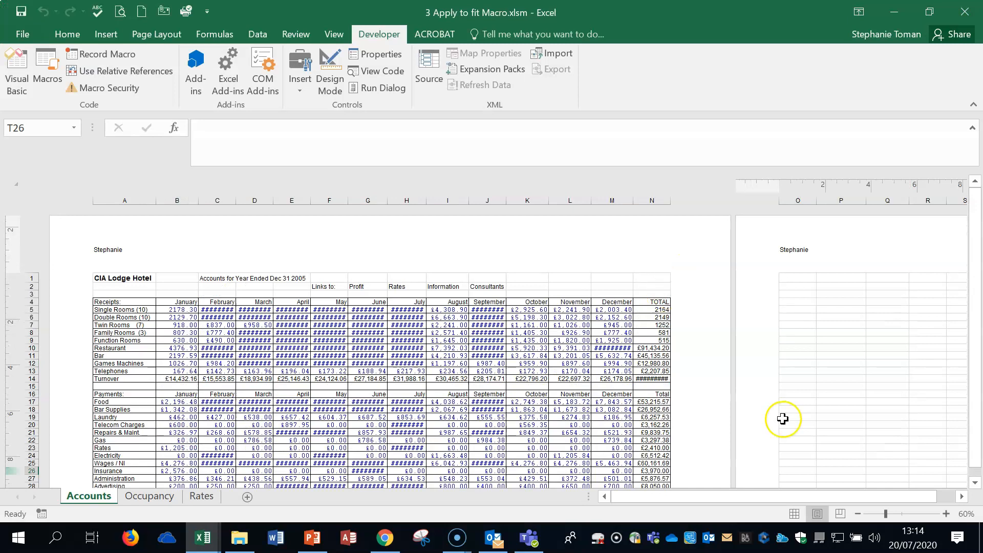
Step: Step into the Name macro from 4 Different Macros.xlsm and examine the Name and border code in Module4
left_click(45, 82)
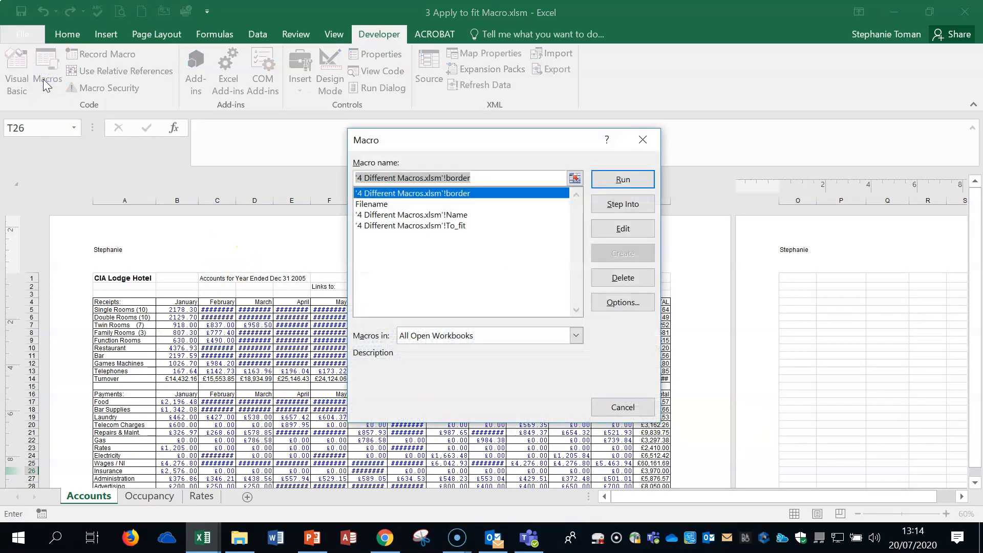
left_click(444, 215)
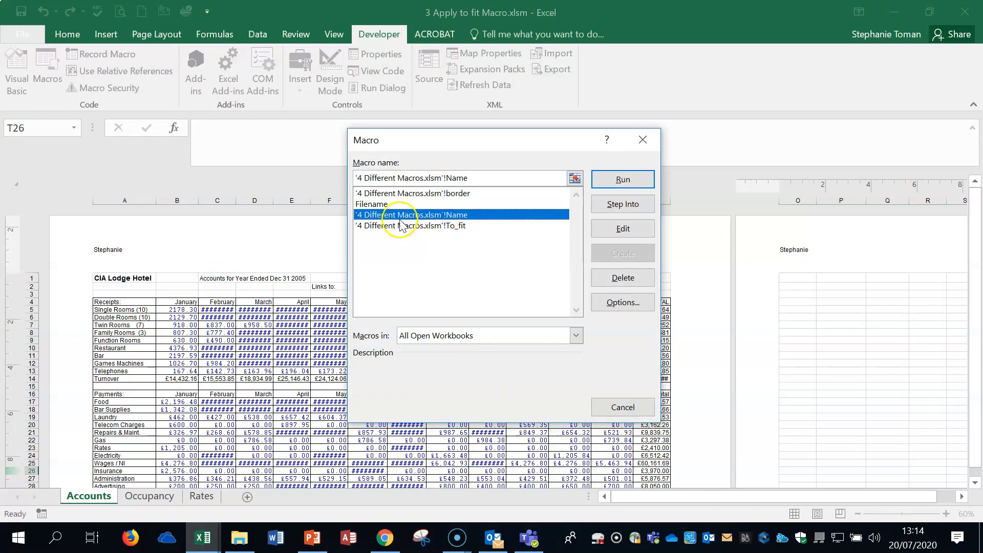
left_click(630, 207)
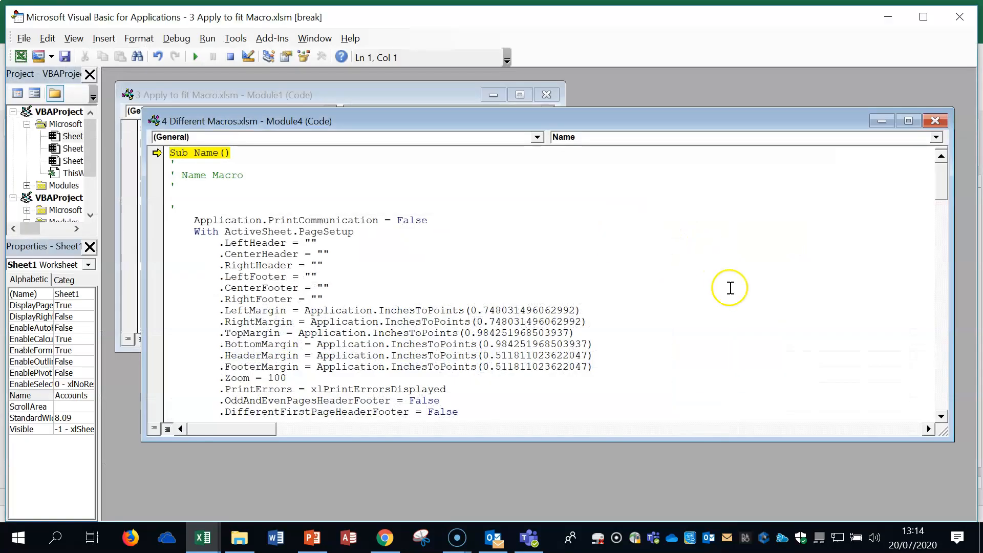
left_click(742, 278)
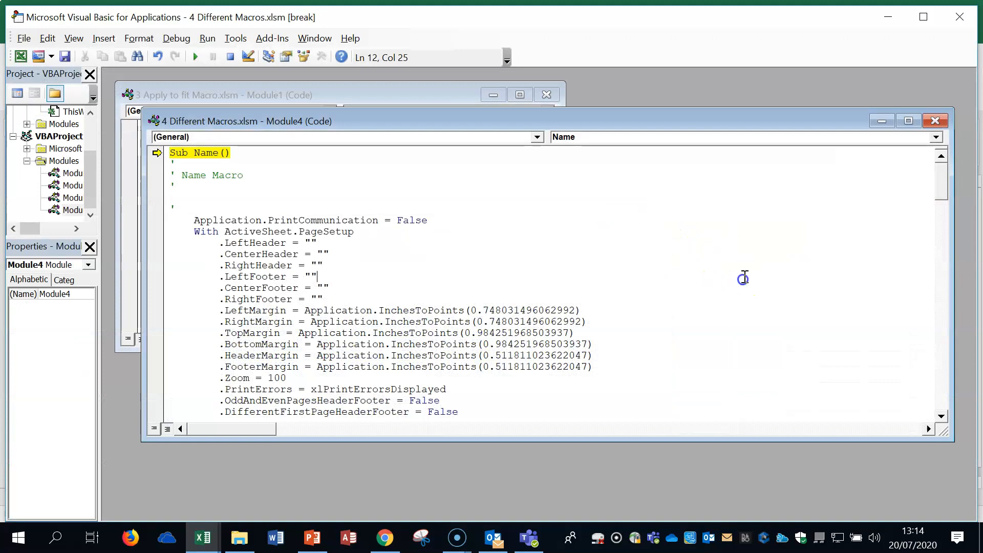
scroll(742, 272, "down", 9)
scroll(748, 266, "down", 15)
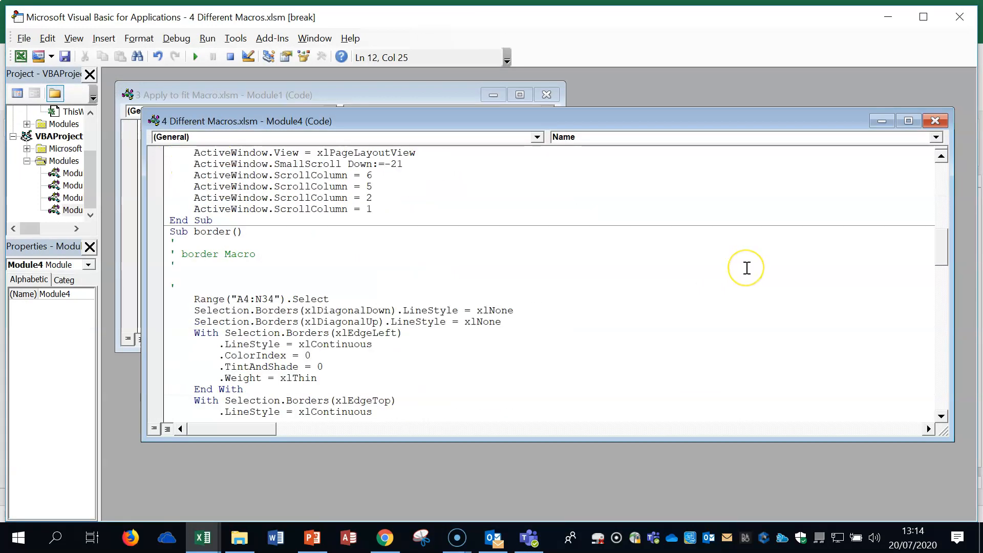
scroll(747, 268, "up", 15)
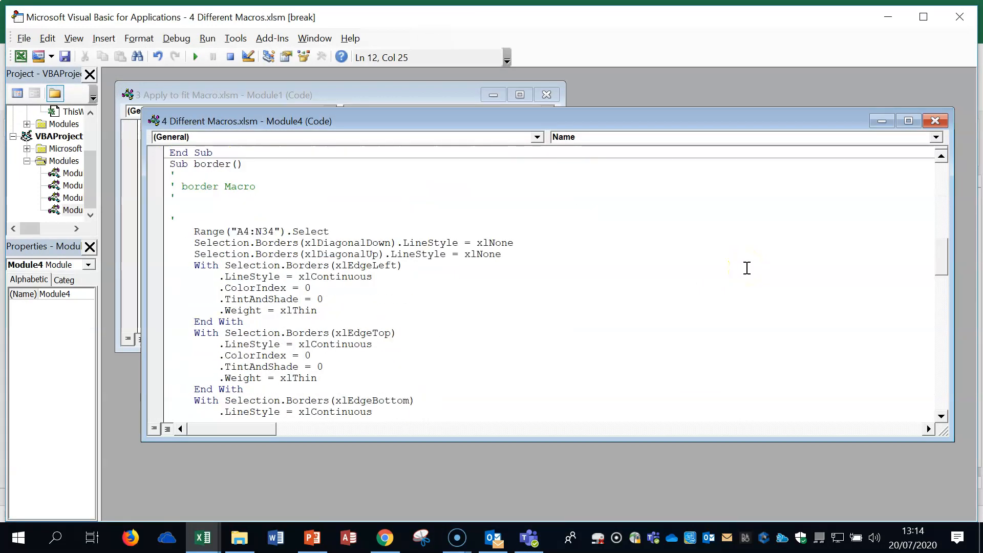
scroll(748, 264, "up", 4)
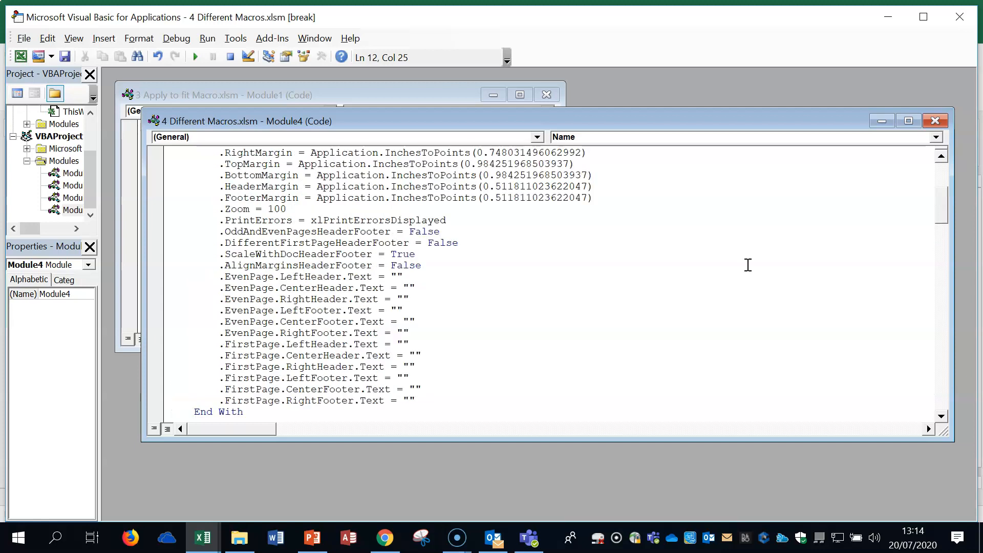
scroll(748, 265, "up", 5)
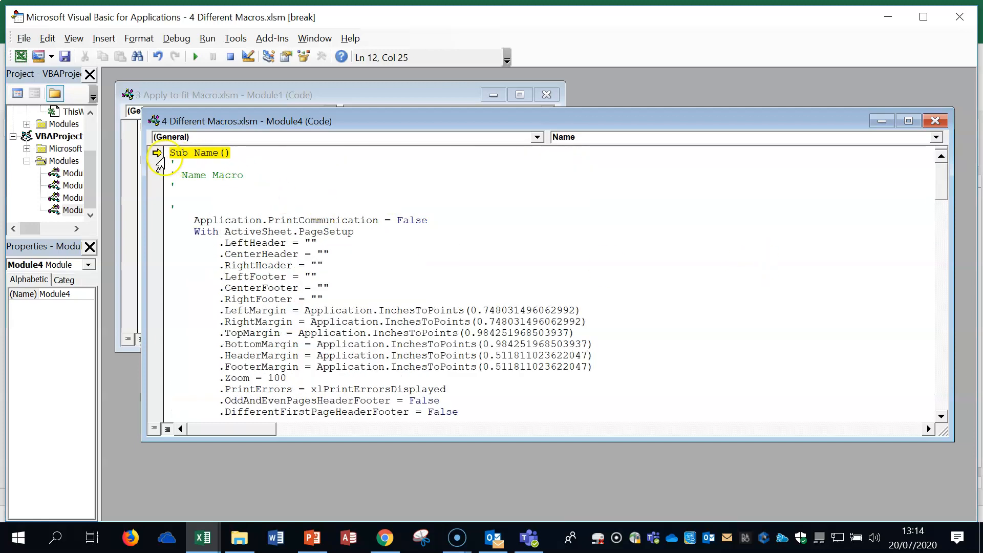
left_click(236, 152)
left_click(657, 222)
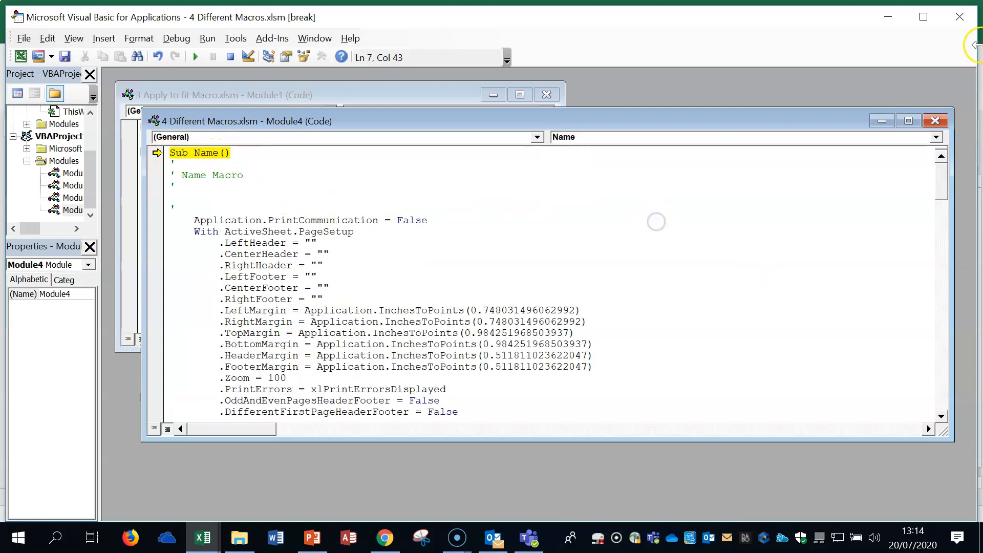
Step: Close the Visual Basic code window and look over the Accounts sheet of 3 Apply to fit Macro.xlsm
left_click(960, 17)
left_click(425, 326)
scroll(531, 324, "down", 3)
scroll(551, 349, "up", 3)
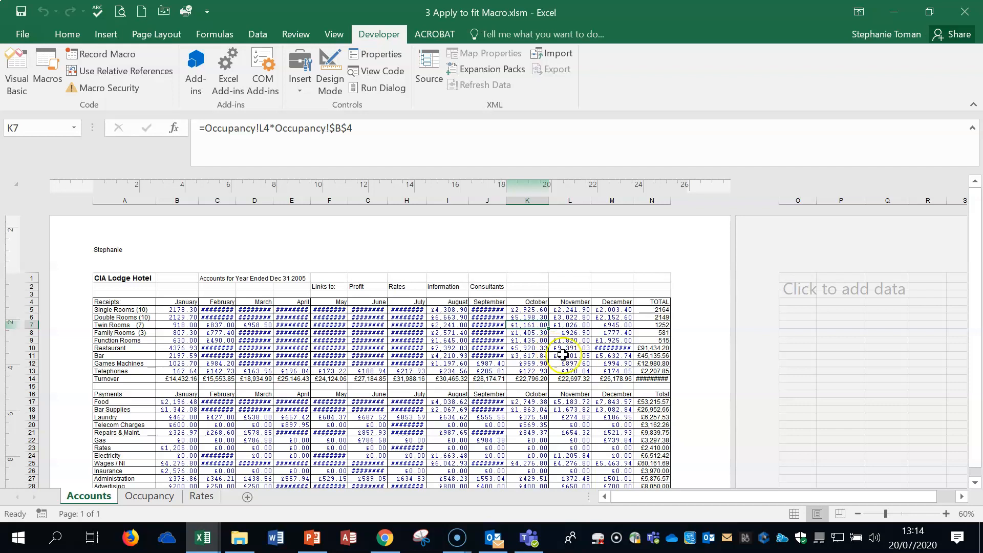
Step: Add the border, Name and To_fit macros from 4 Different Macros.xlsm and the Filename macro to the Quick Access Toolbar for all documents
left_click(207, 14)
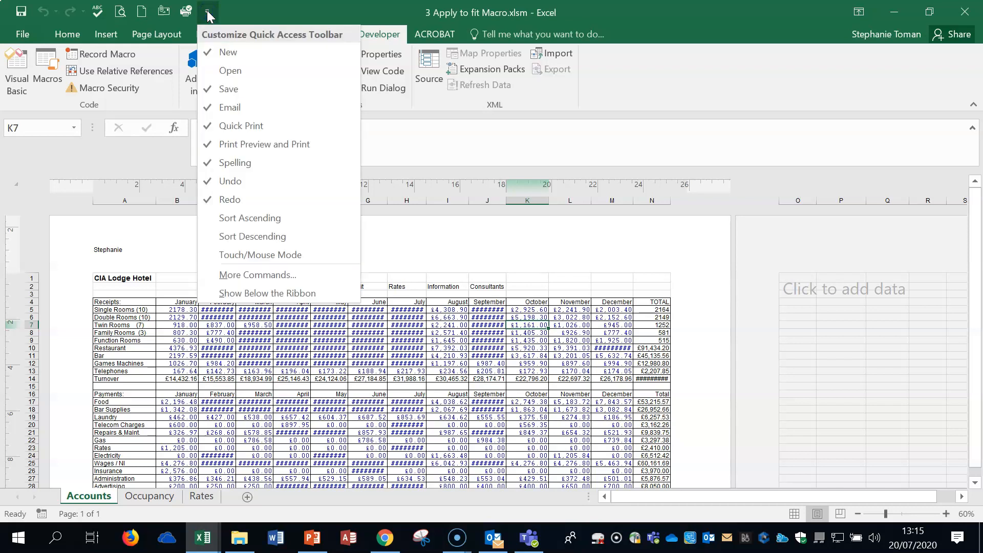
left_click(264, 275)
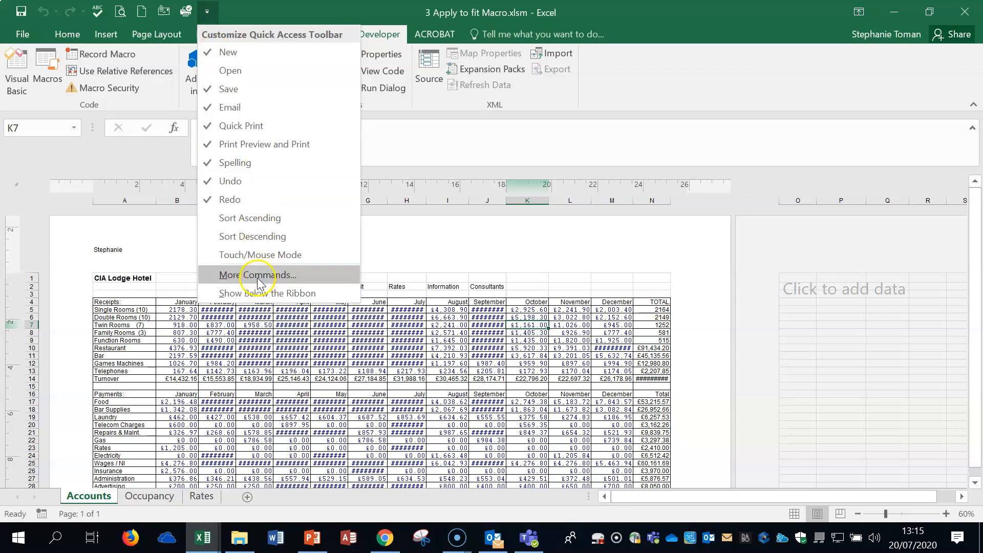
left_click(258, 277)
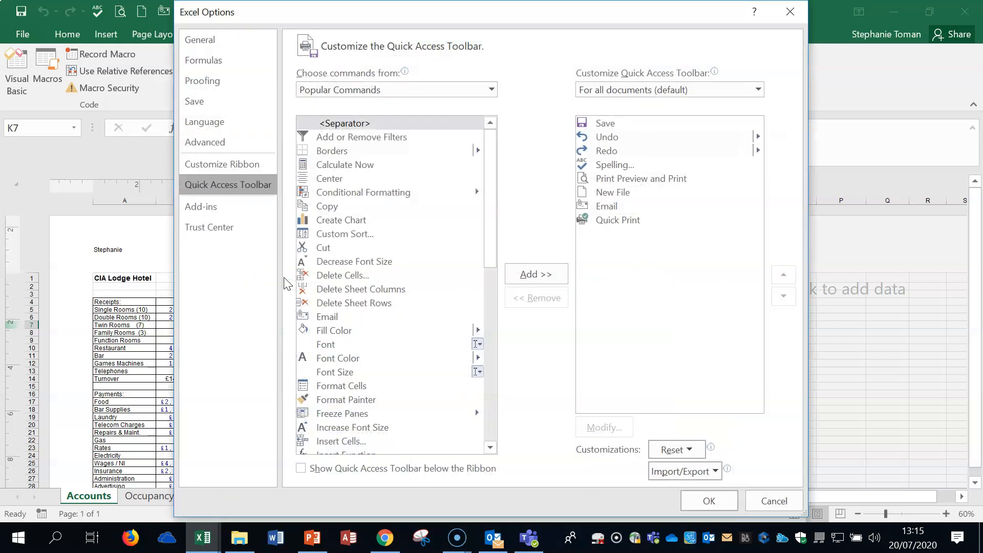
left_click(491, 90)
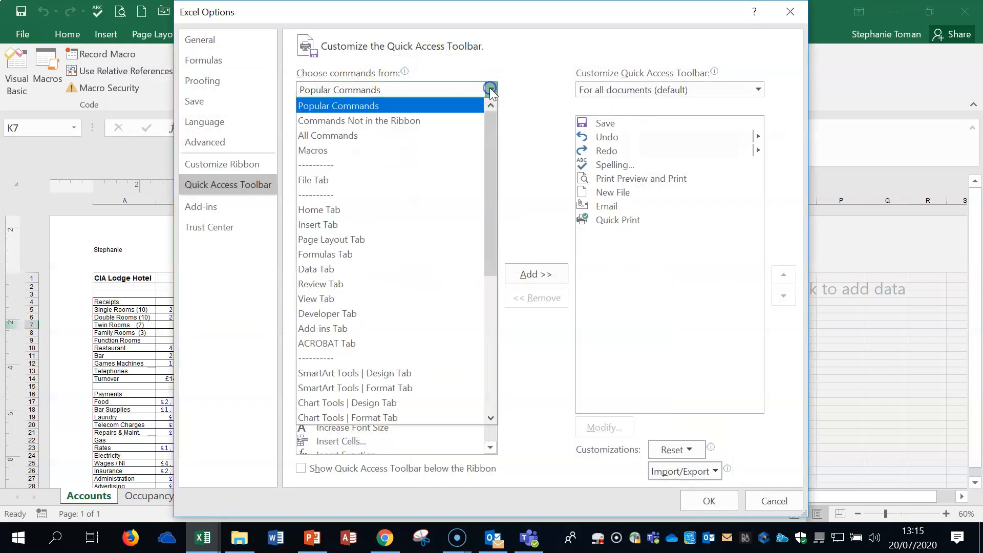
left_click(311, 151)
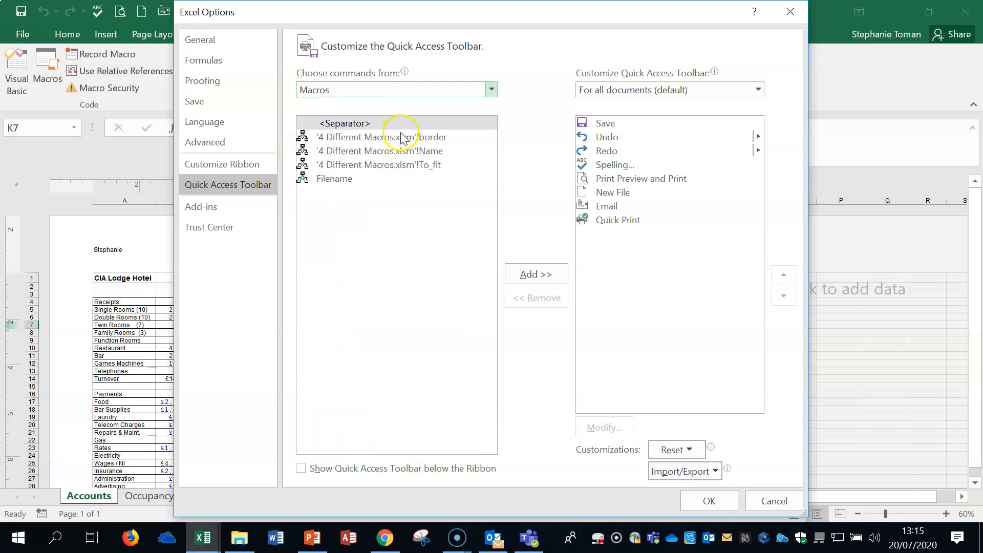
left_click(407, 165)
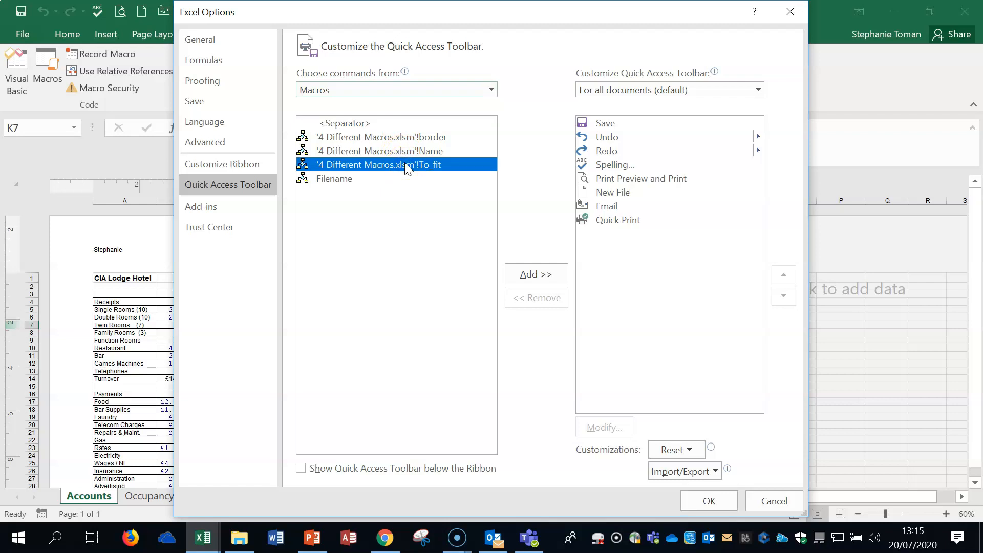
left_click(404, 136)
left_click(547, 273)
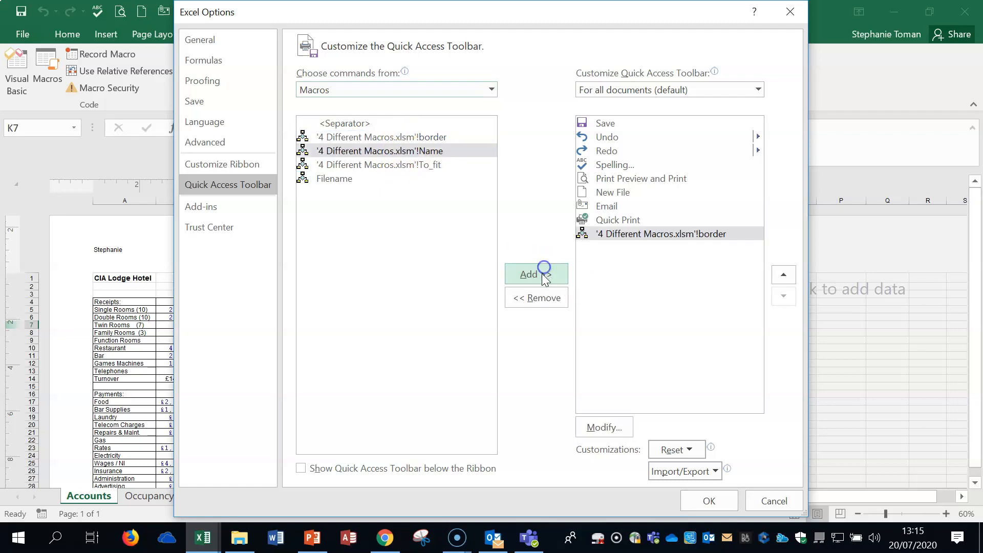
left_click(517, 276)
left_click(517, 275)
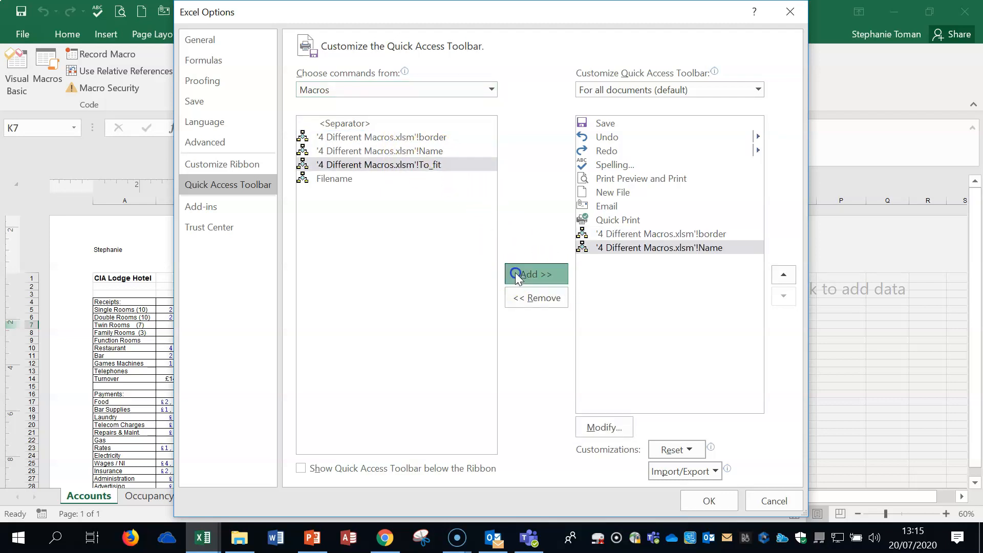
left_click(517, 275)
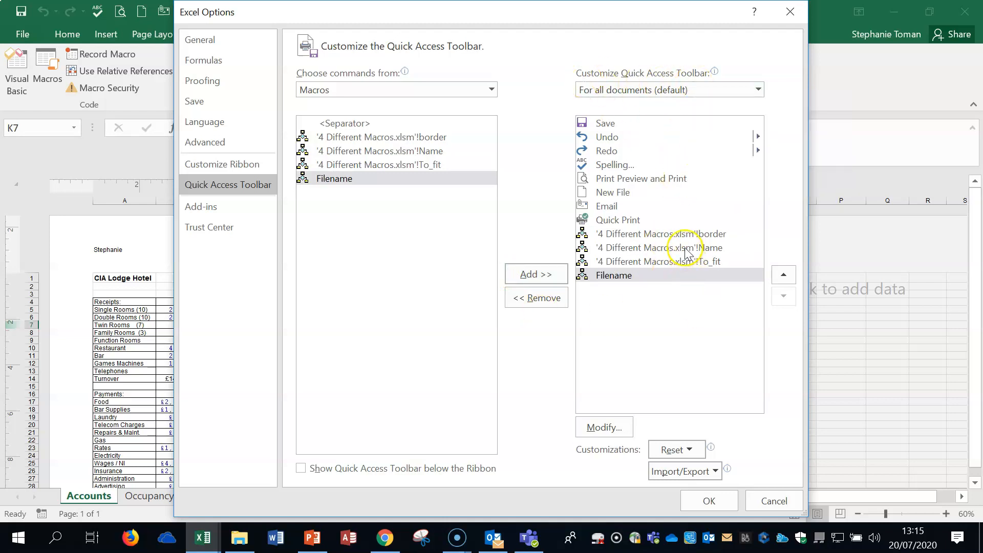
Step: Change the border macro's Quick Access Toolbar symbol to the blue grid and apply the toolbar customization
left_click(698, 233)
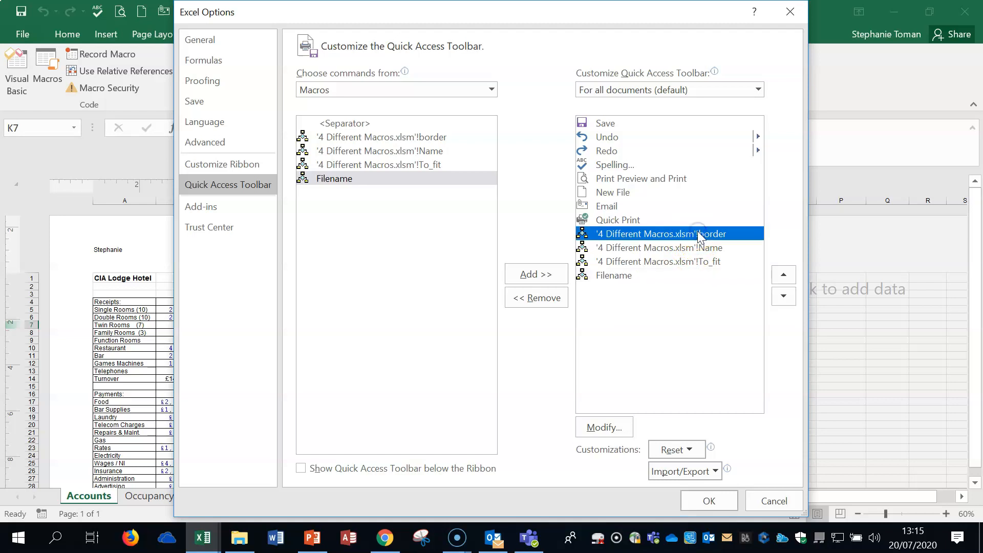
left_click(594, 429)
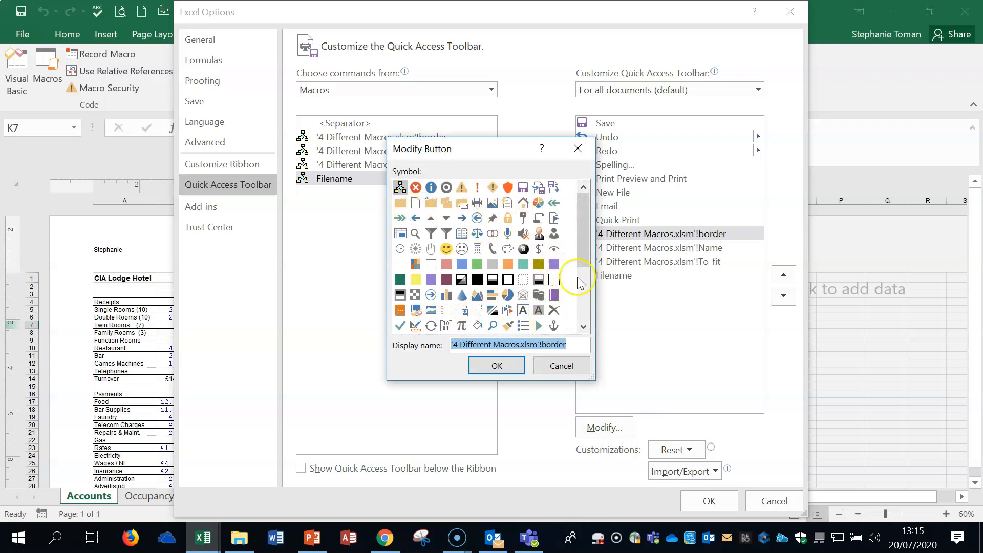
left_click(584, 327)
left_click(583, 327)
left_click(584, 326)
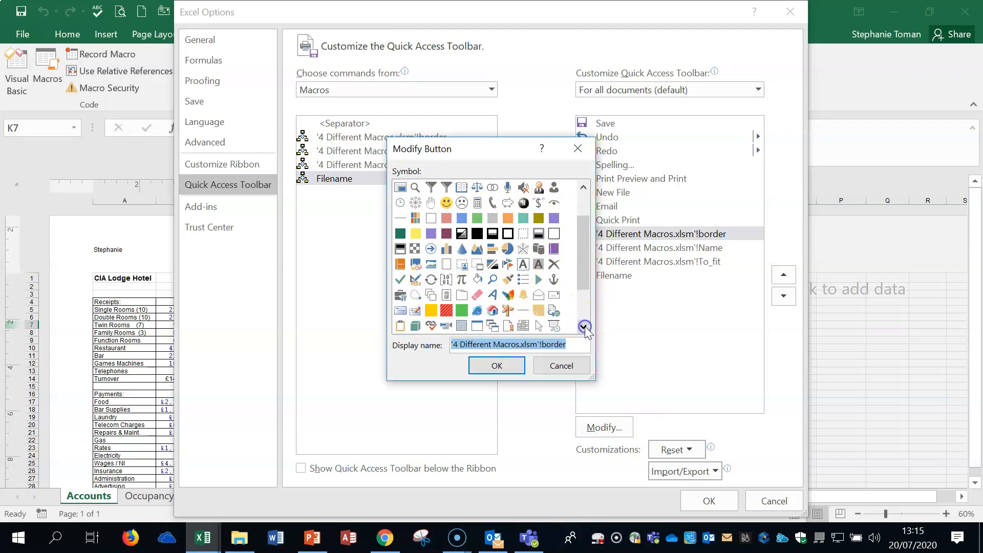
left_click(584, 327)
left_click(584, 327)
left_click(585, 327)
left_click(585, 327)
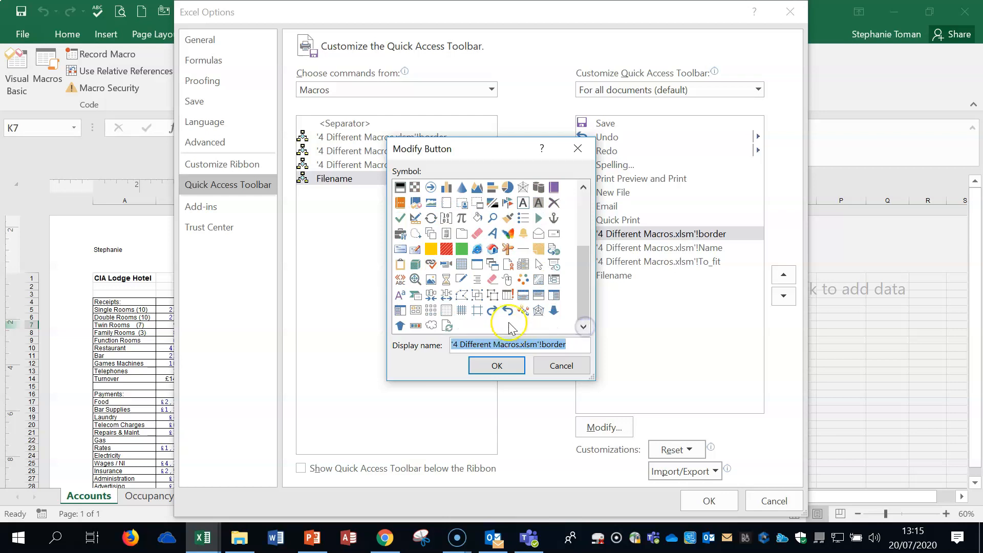
left_click(464, 311)
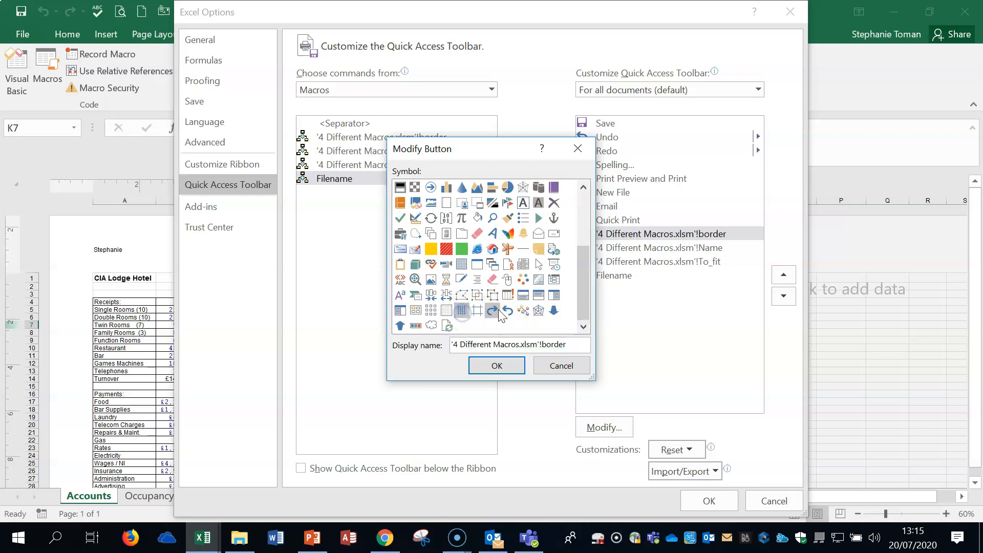
left_click(495, 367)
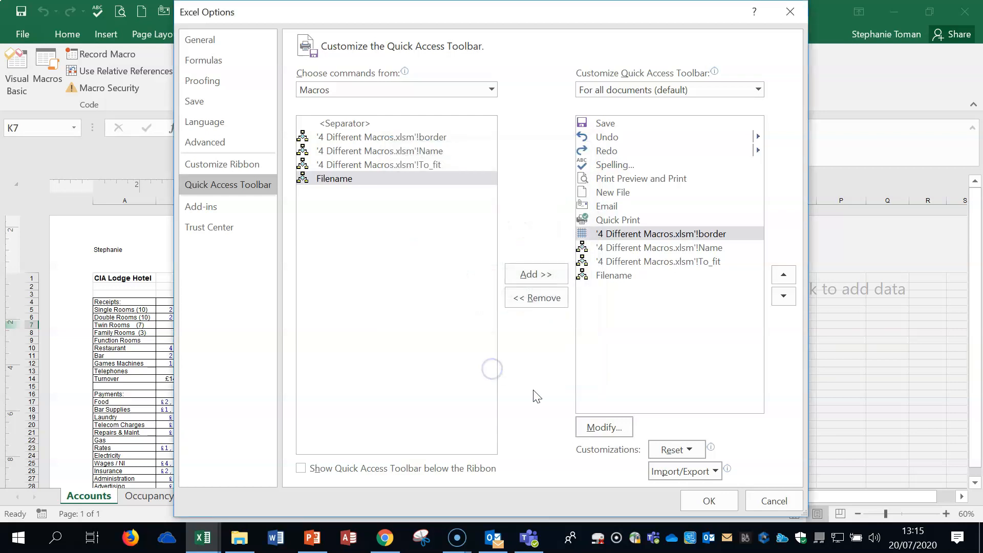
left_click(709, 500)
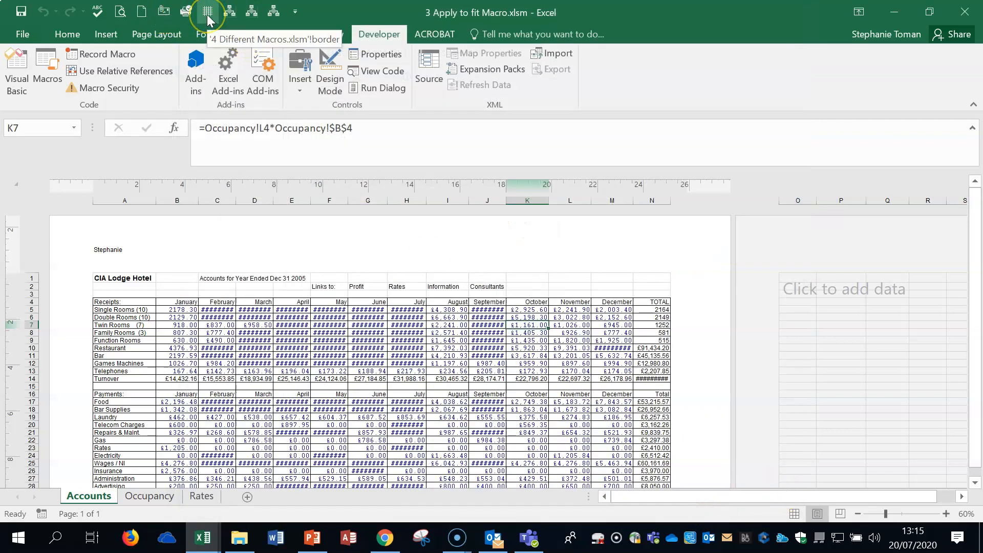
Step: Change the To_fit macro's Quick Access Toolbar symbol to the yellow smiley face and apply the customization
left_click(230, 12)
left_click(258, 15)
left_click(295, 12)
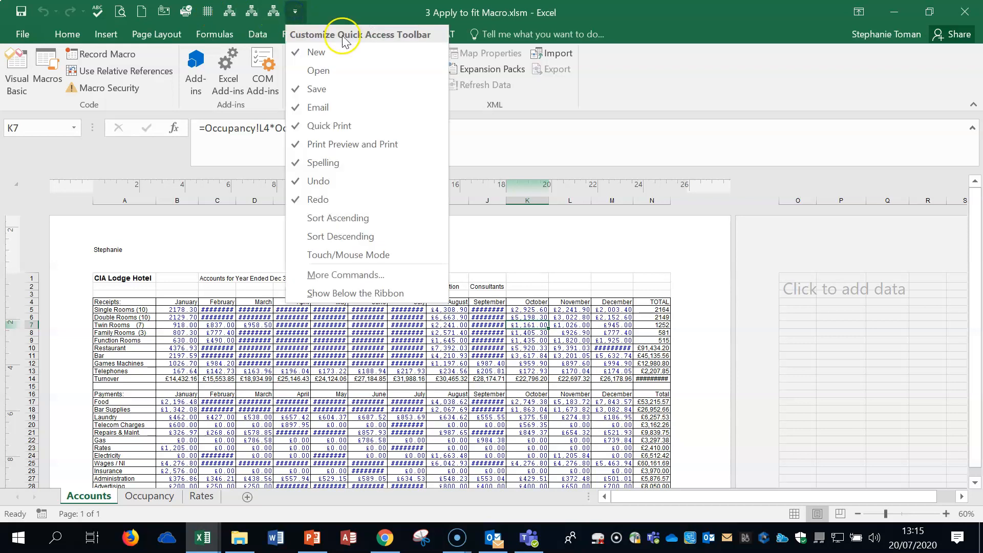
left_click(387, 277)
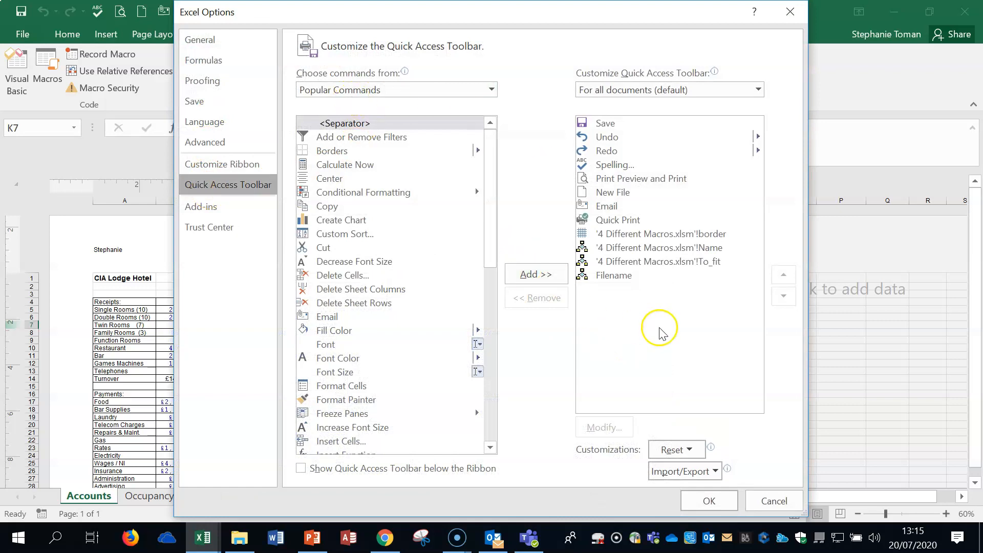
left_click(364, 91)
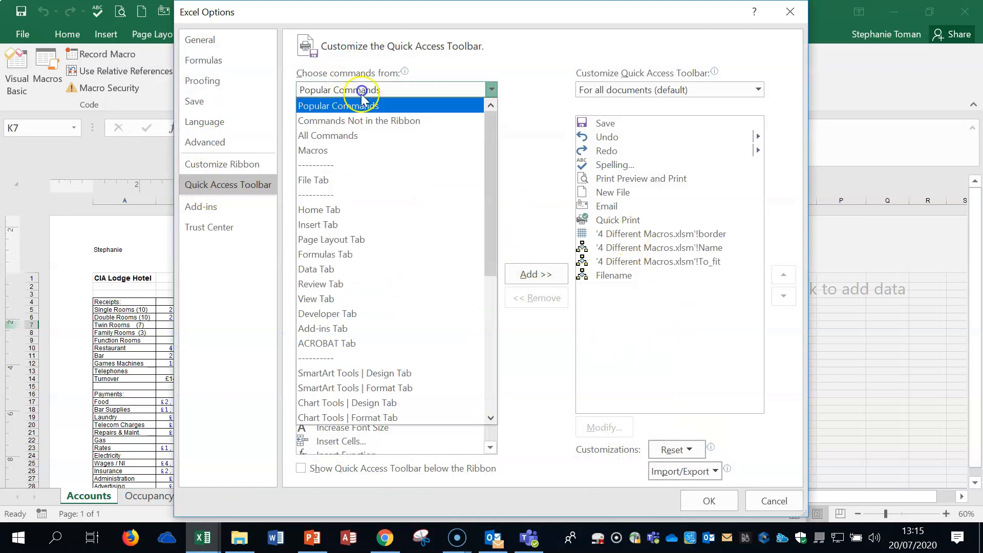
left_click(352, 152)
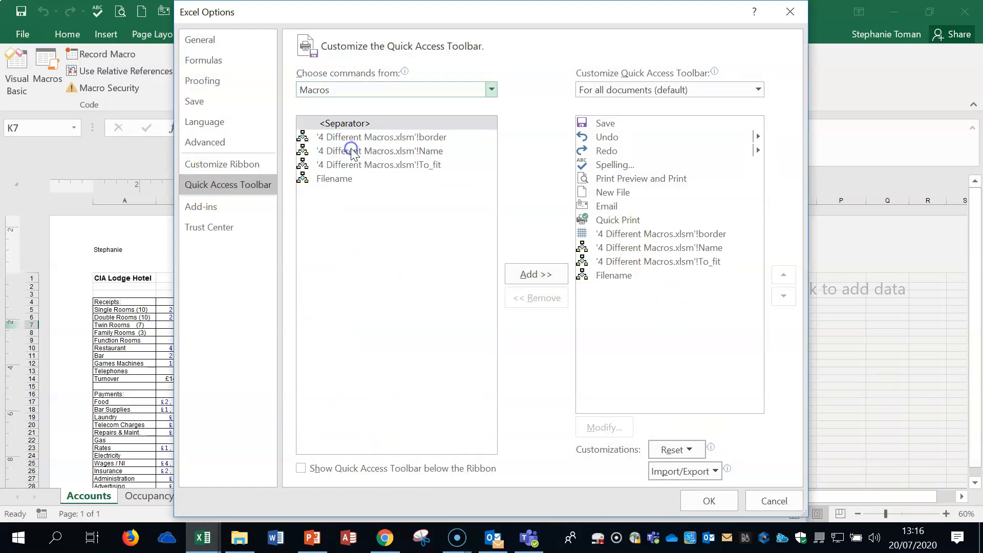
left_click(659, 262)
left_click(607, 431)
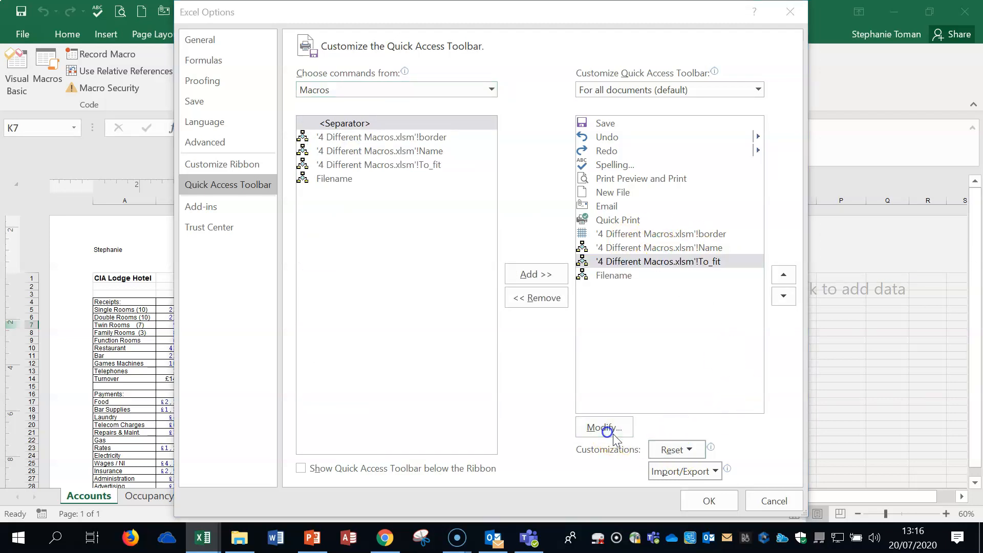
left_click(447, 249)
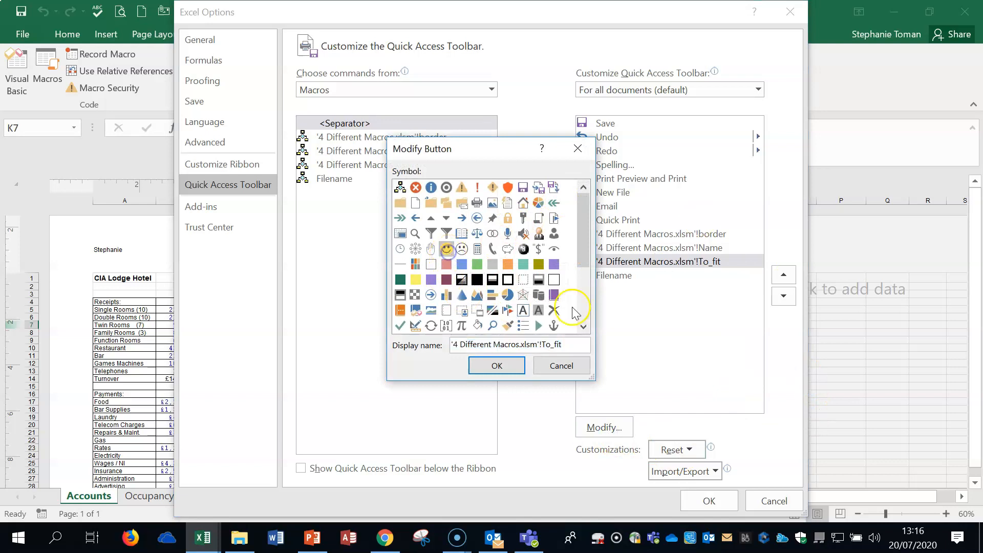
left_click(497, 365)
left_click(710, 500)
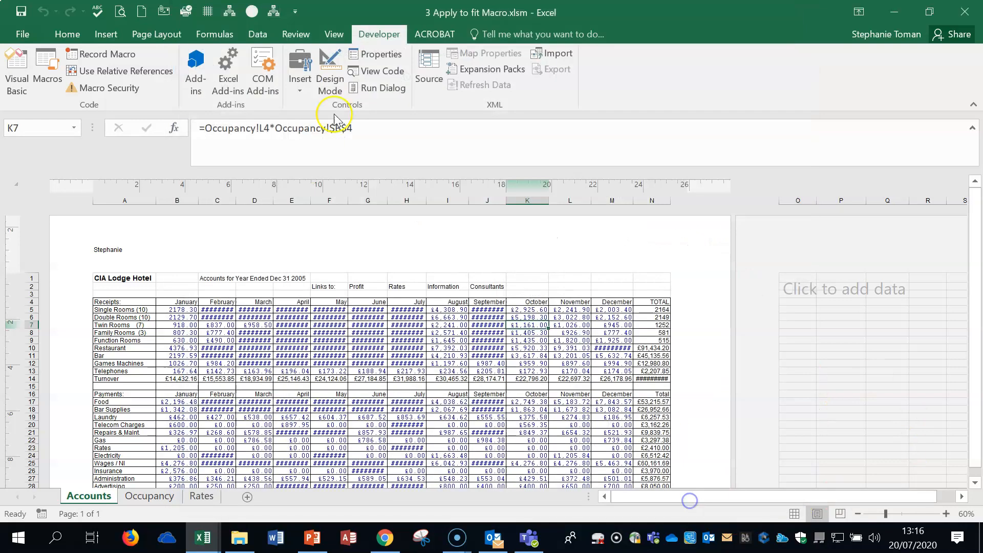
left_click(252, 12)
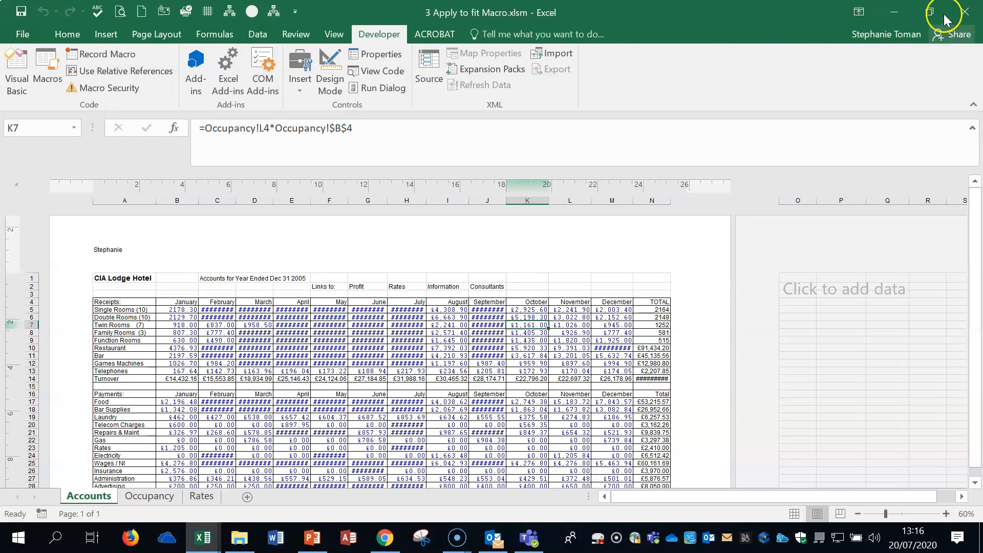
Step: Close 3 Apply to fit Macro.xlsm and 4 Different Macros.xlsm without saving, and return to the Week 6 folder in File Explorer
left_click(963, 11)
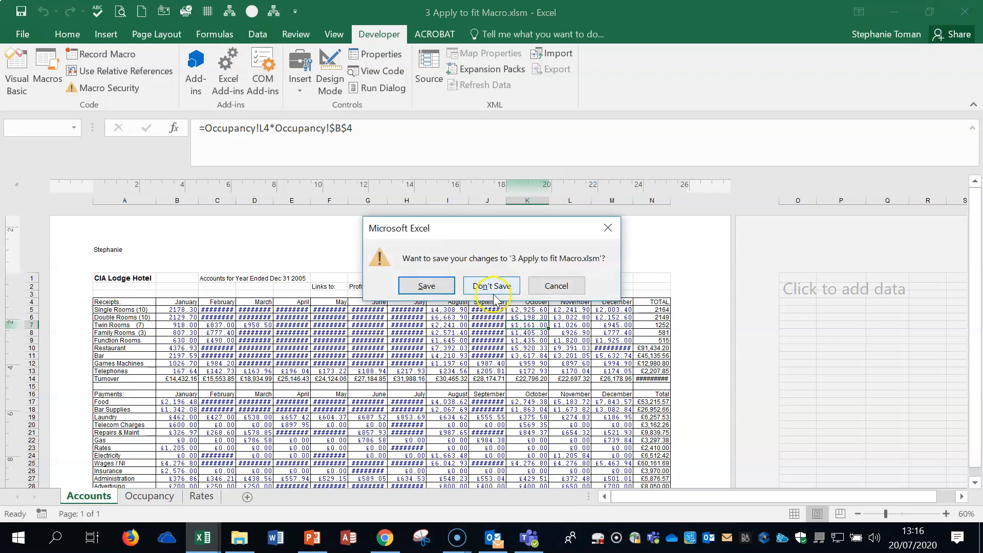
left_click(493, 287)
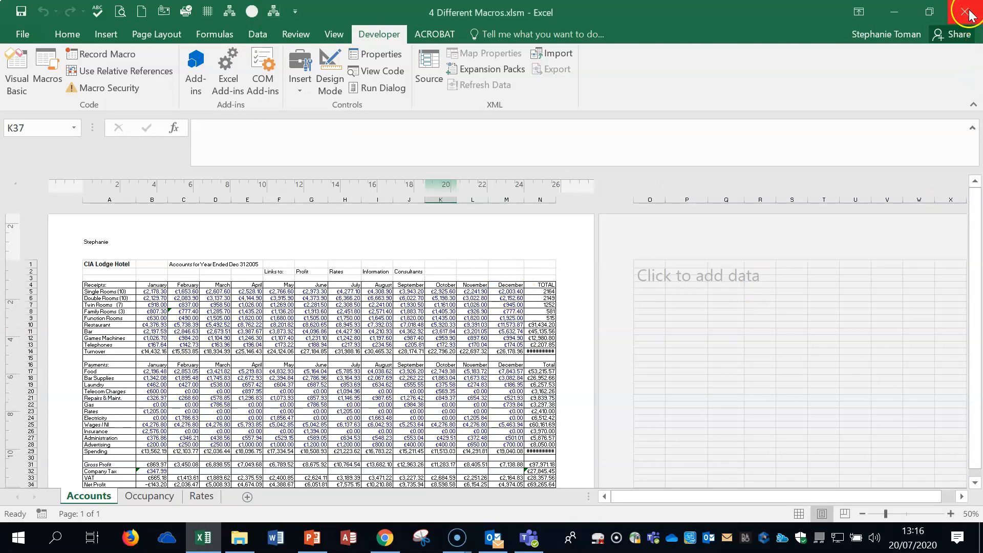
left_click(966, 12)
left_click(499, 287)
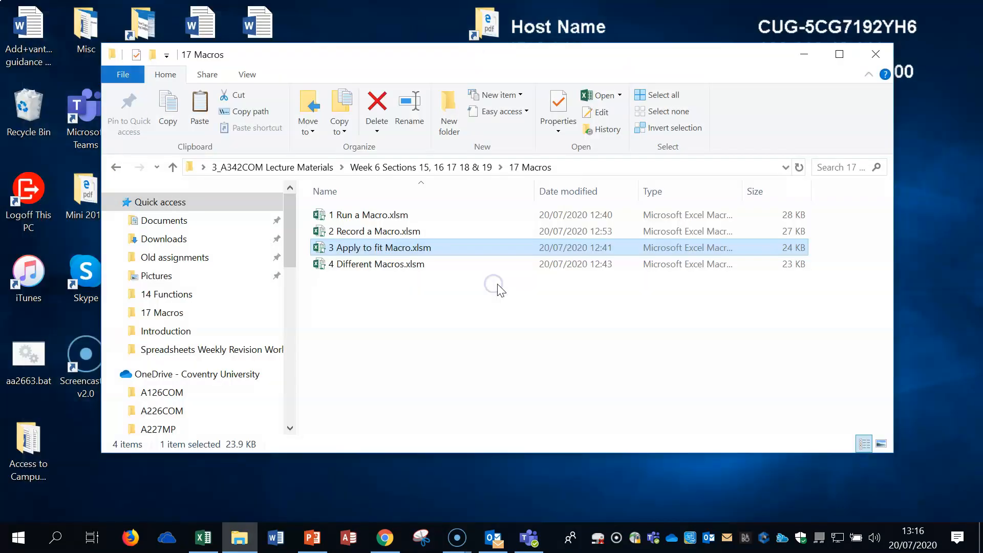
left_click(116, 167)
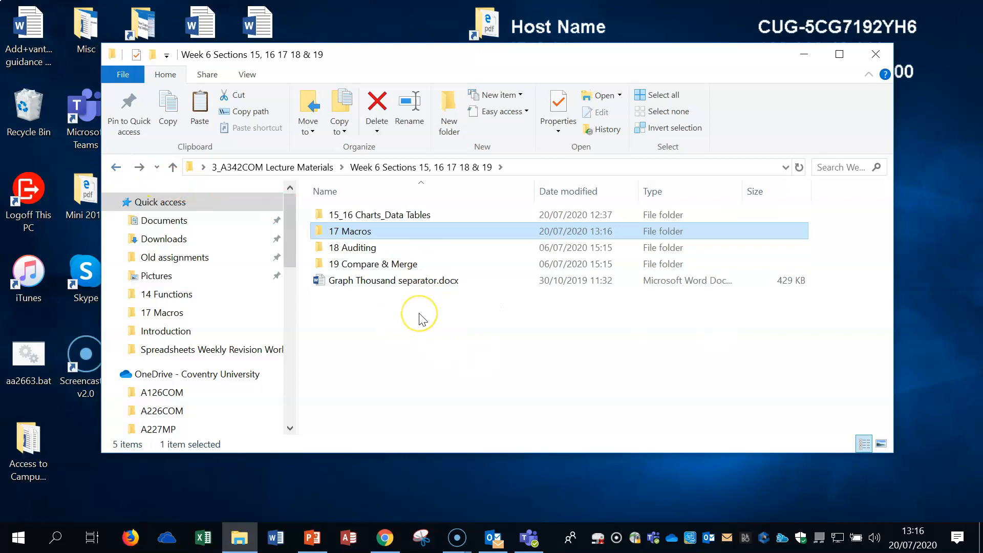